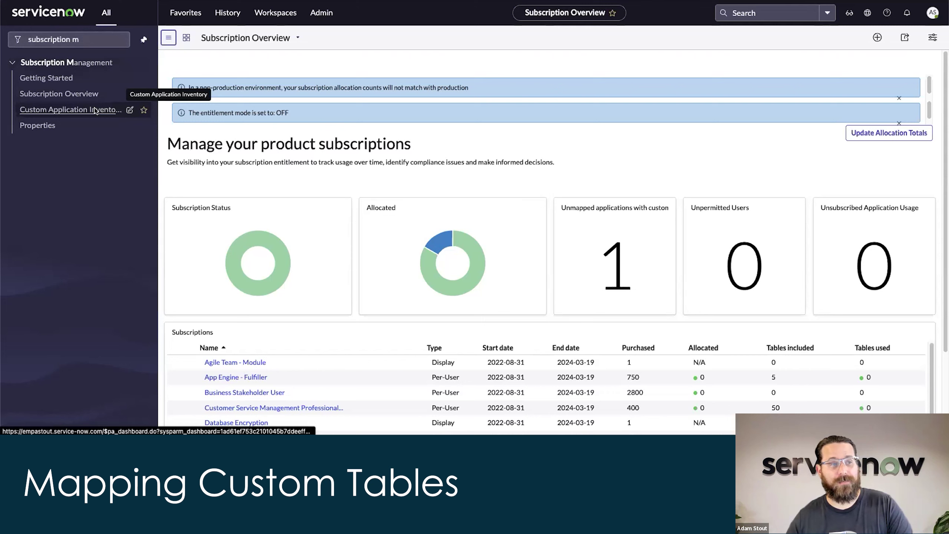
Open the Custom Application Inventory dashboard and expand all application groups in the Custom Application Subscriptions list.
click(73, 114)
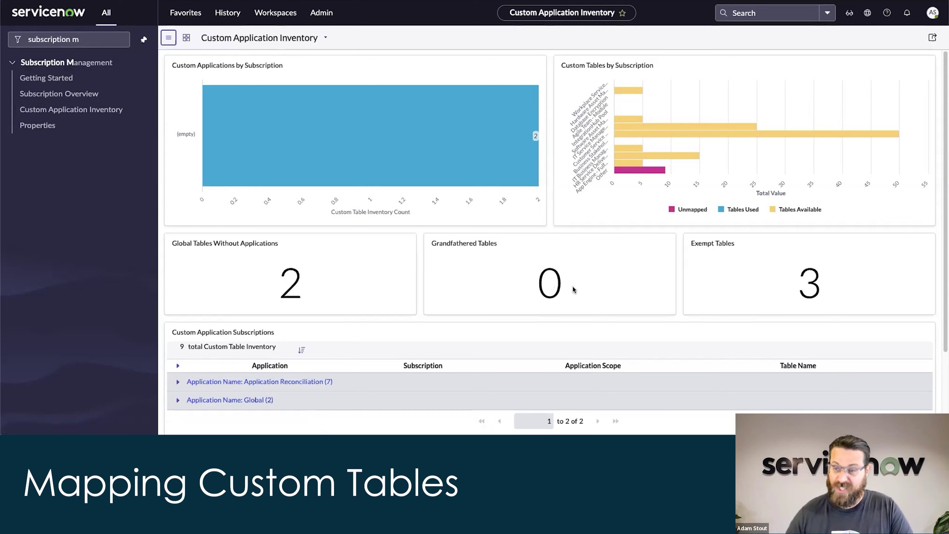
scroll(549, 292, down, 1)
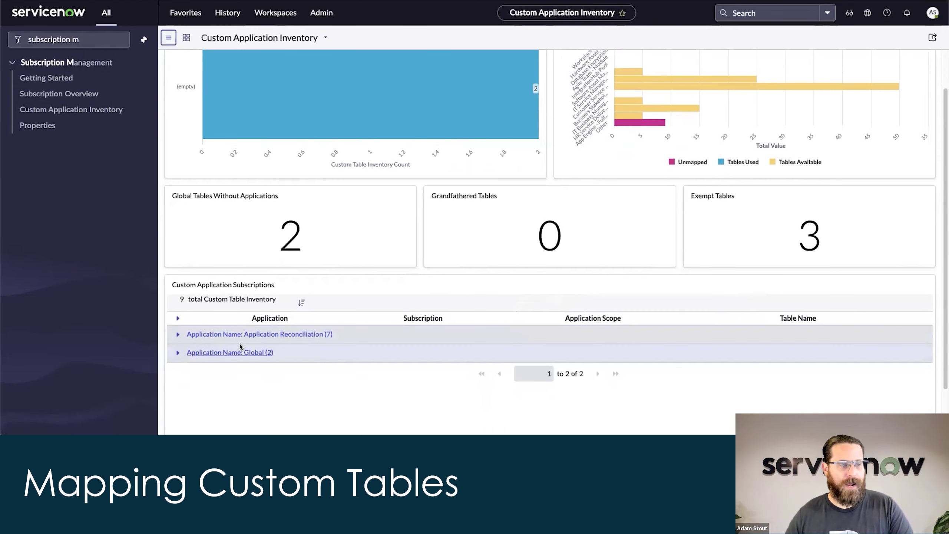
click(177, 318)
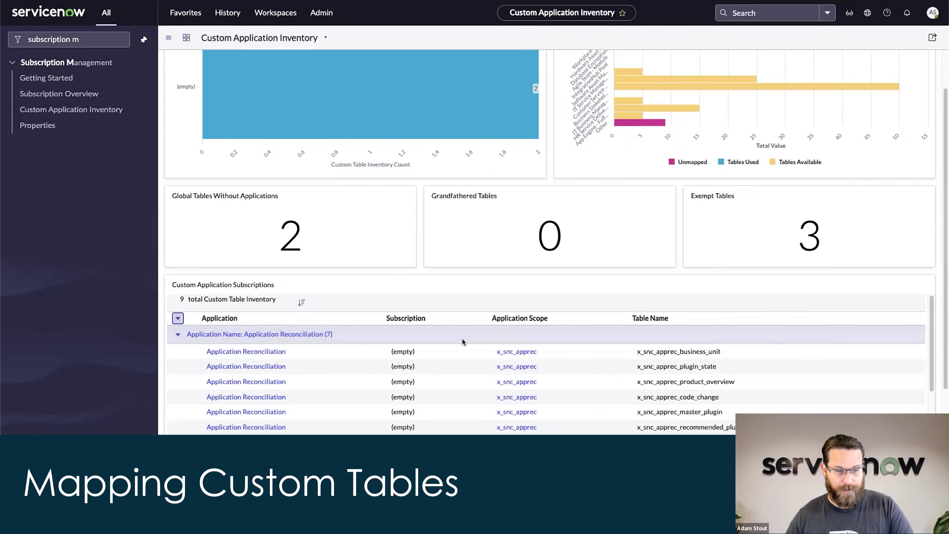
Review the Application Reconciliation and Global groups, examining each table's subscription, application scope and table name.
scroll(542, 359, down, 1)
scroll(543, 359, down, 1)
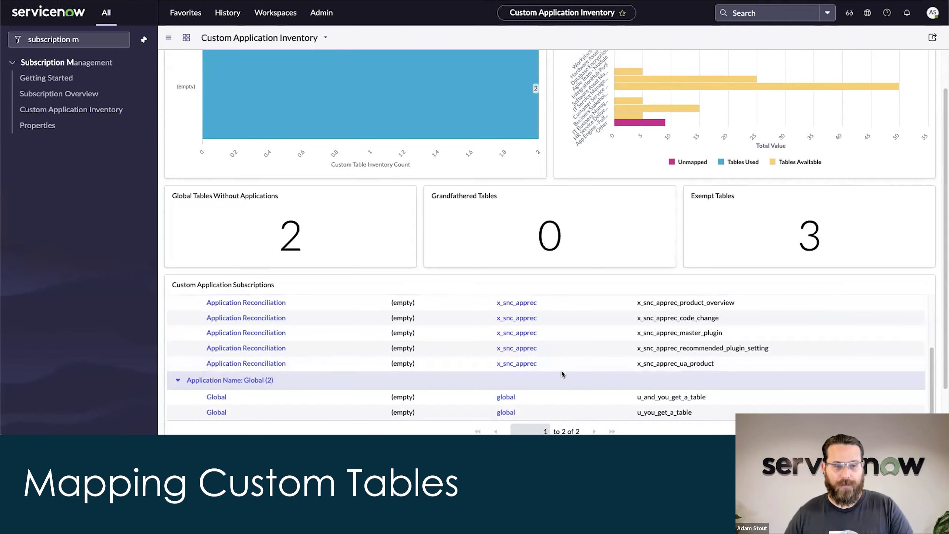
scroll(557, 372, up, 2)
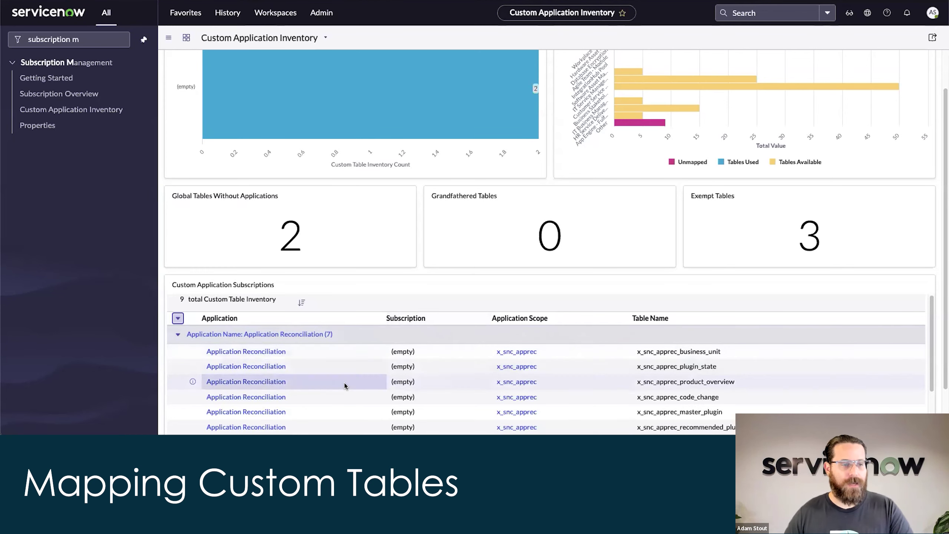
scroll(345, 388, down, 2)
drag(392, 338, 408, 338)
scroll(430, 351, down, 1)
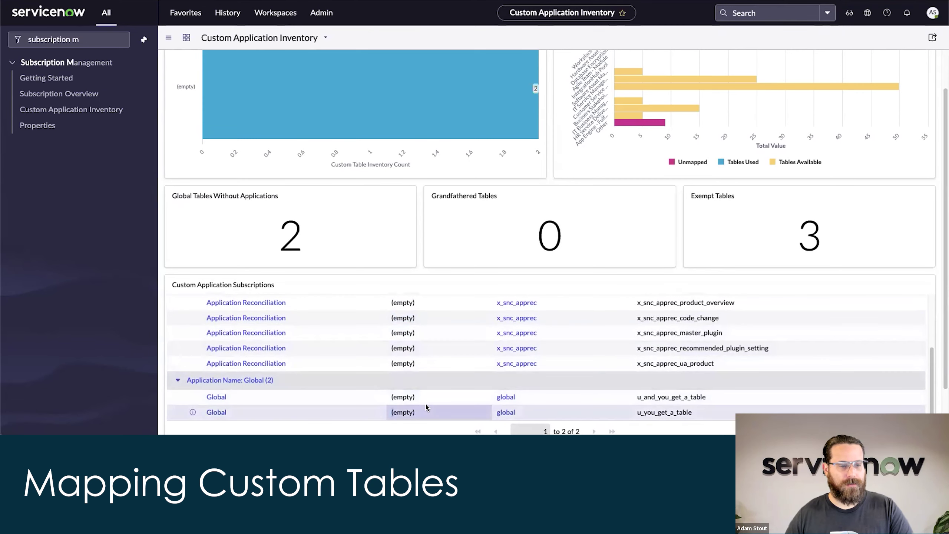
scroll(432, 394, up, 3)
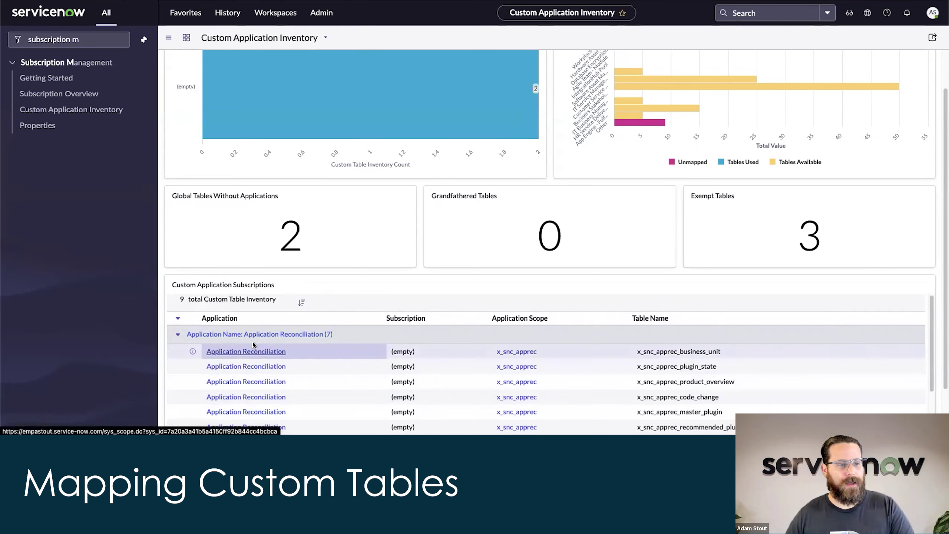
scroll(314, 368, down, 3)
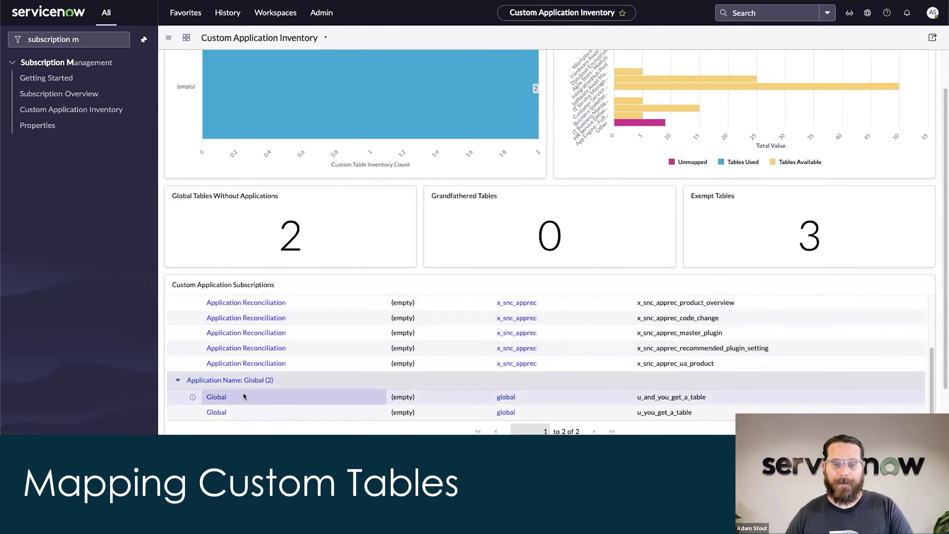
scroll(353, 351, up, 3)
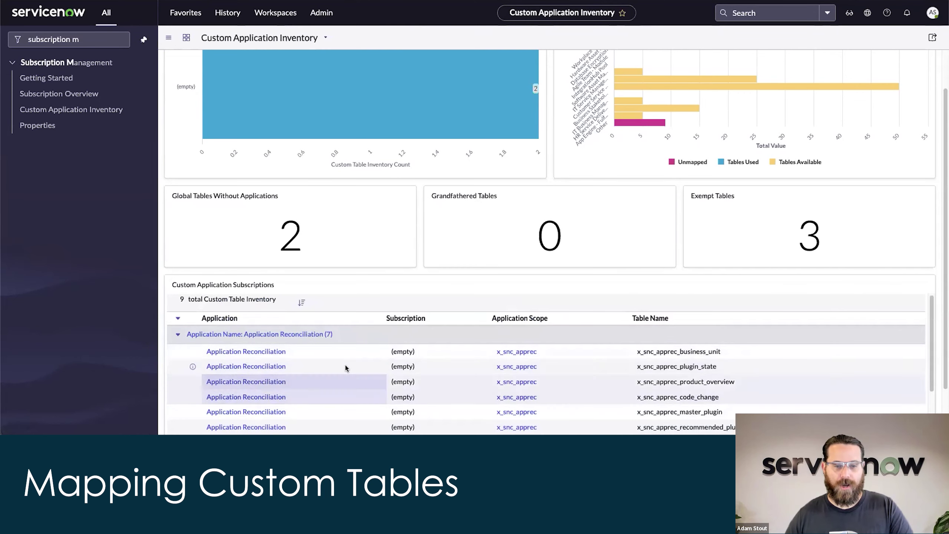
scroll(353, 381, down, 3)
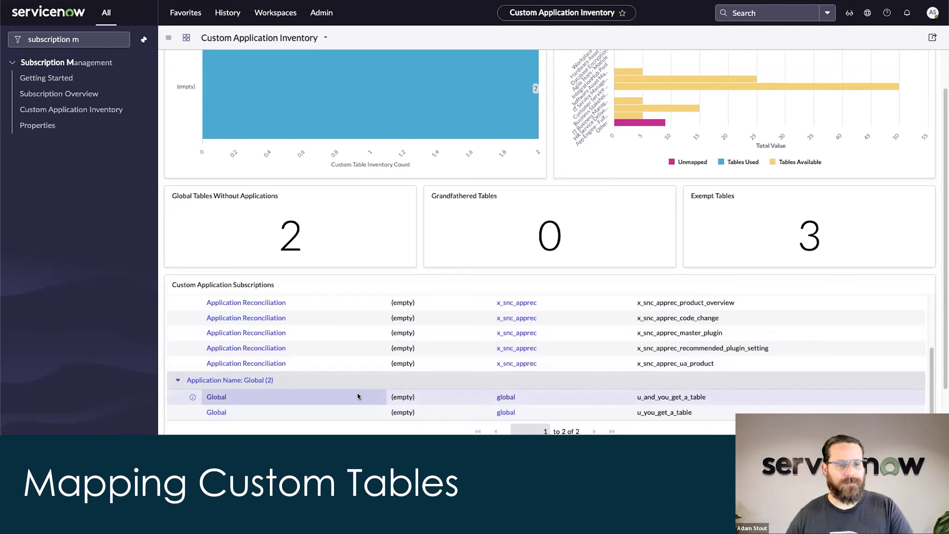
scroll(358, 391, up, 3)
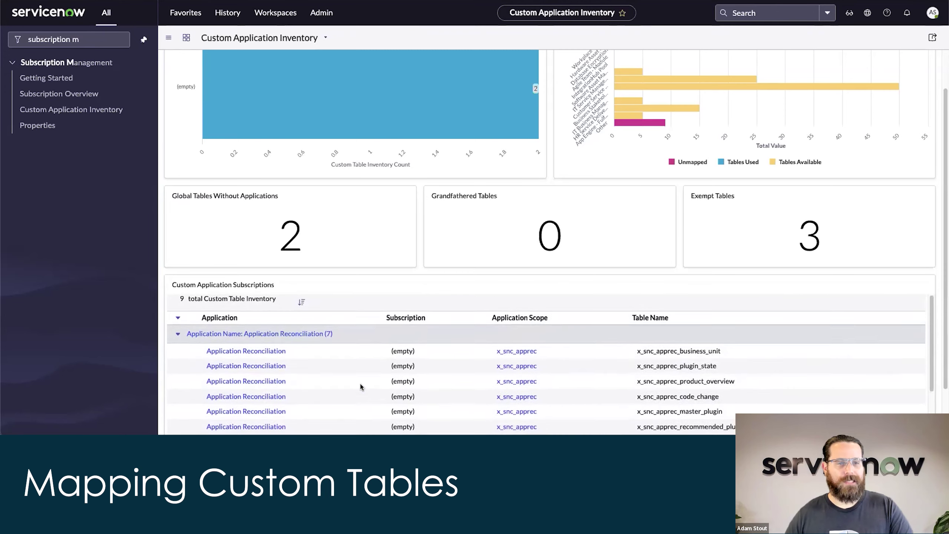
Open the list of global tables without applications and remove its filter to list all custom tables.
click(292, 226)
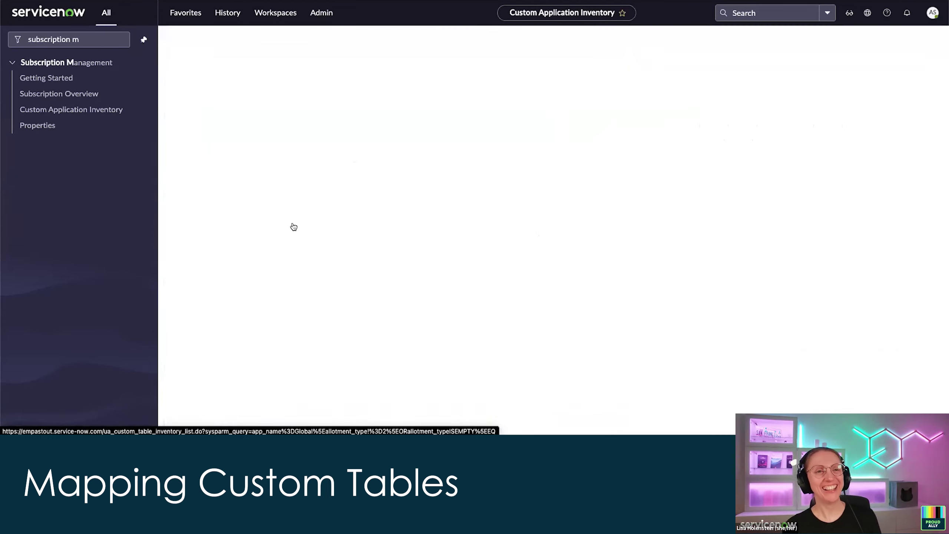
click(169, 78)
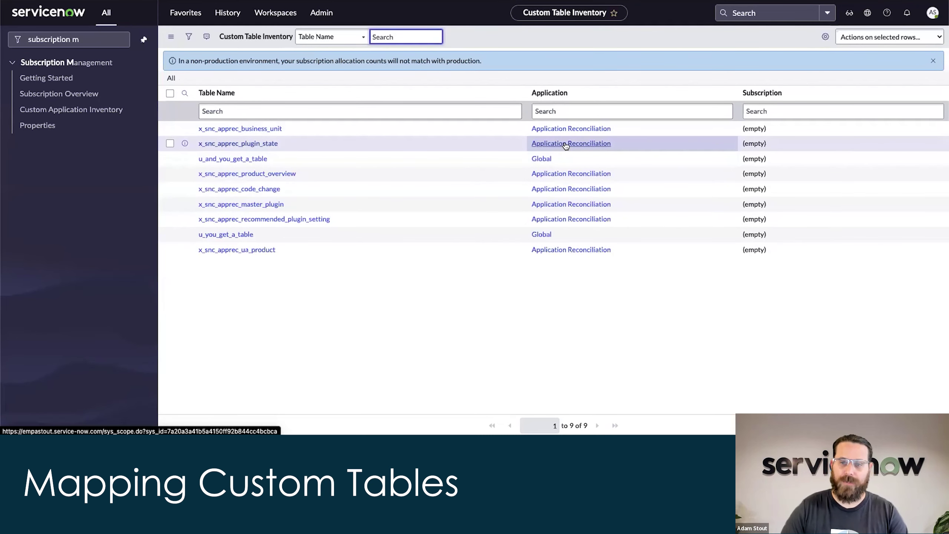
click(779, 161)
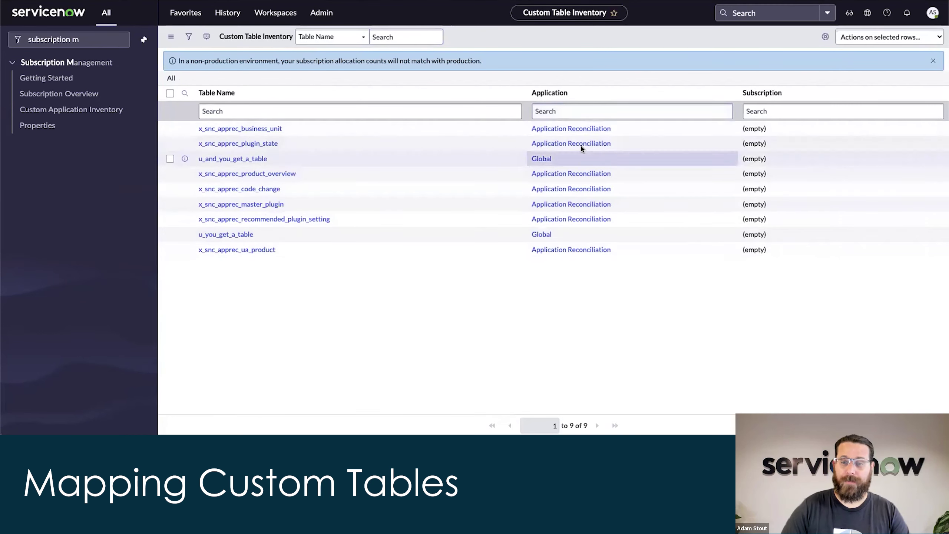
Map the u_you_get_a_table custom table to the Customer Service Management Professional subscription and save the record.
click(238, 234)
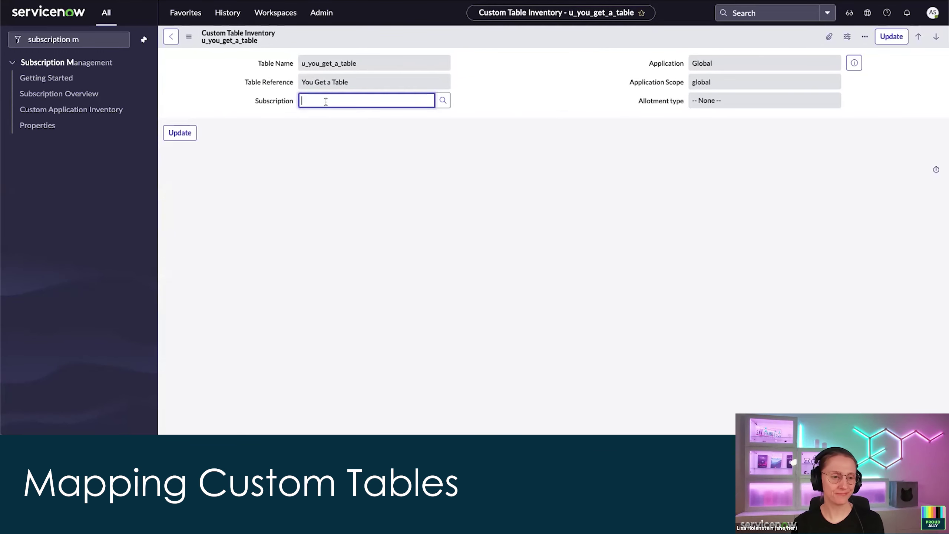
click(442, 102)
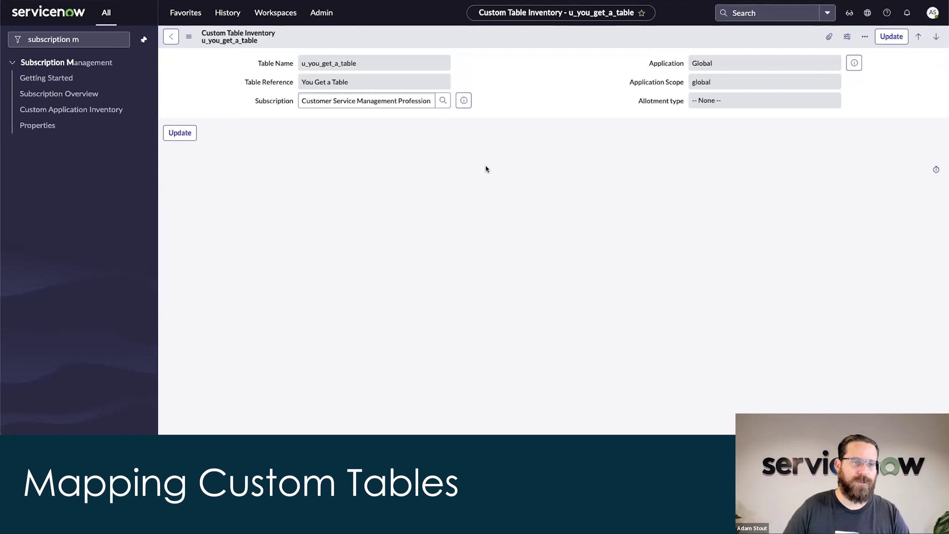
click(179, 133)
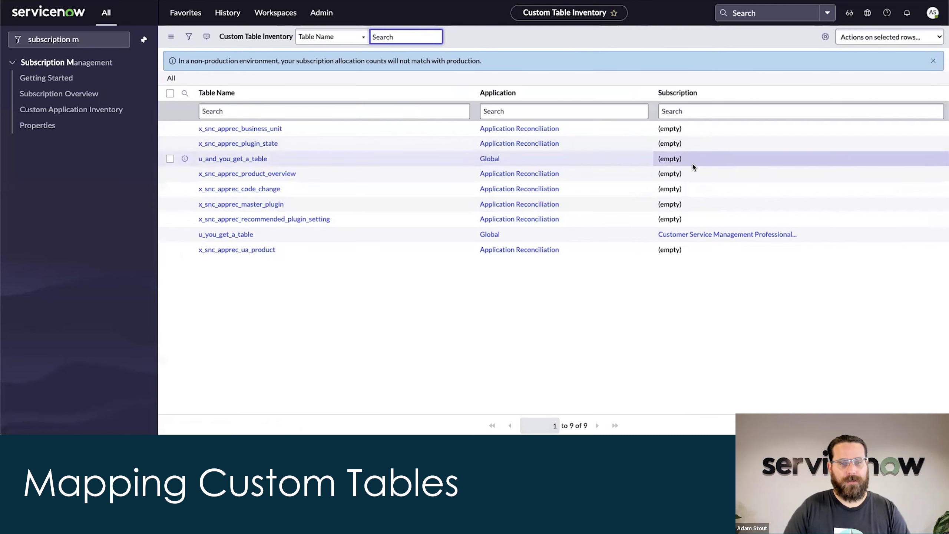
Map the u_and_you_get_a_table custom table to the IT Service Management Standard - Fulfiller User v2 subscription and save the record.
click(257, 164)
click(337, 102)
text(it)
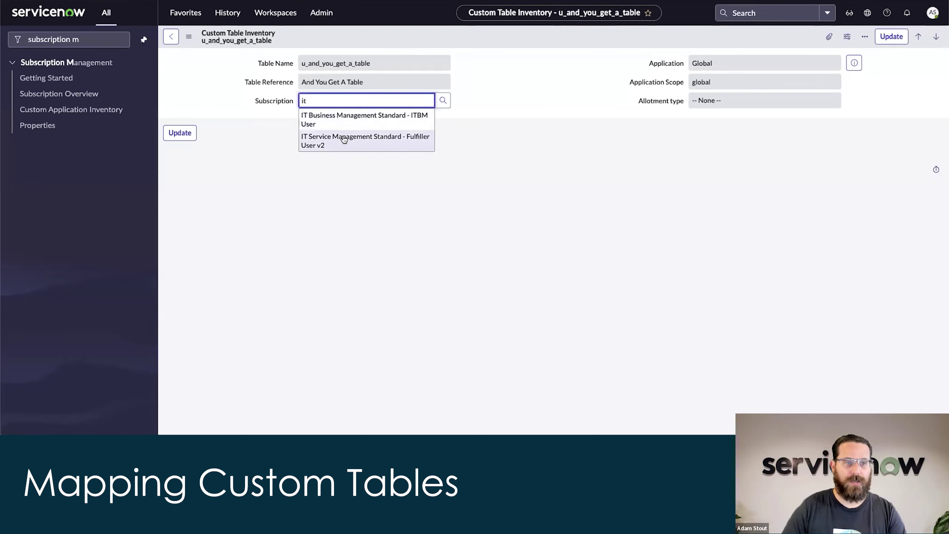
click(344, 138)
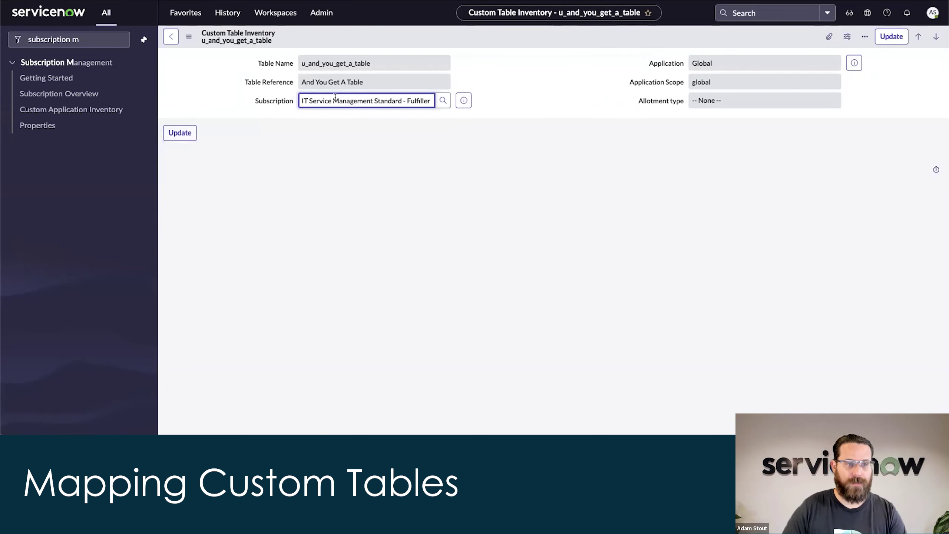
click(185, 133)
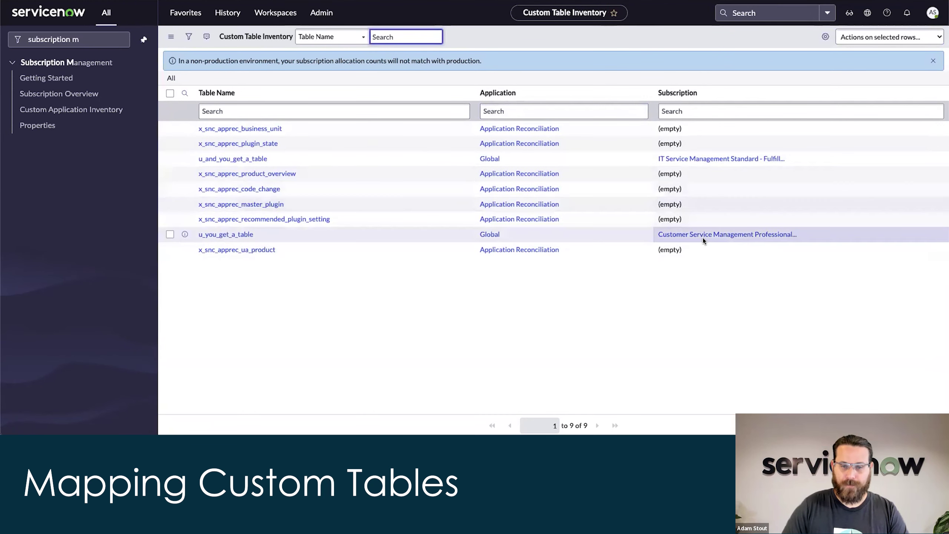
Set the u_you_get_a_table subscription to IT Business Management Standard - ITBM User and save the record.
click(225, 234)
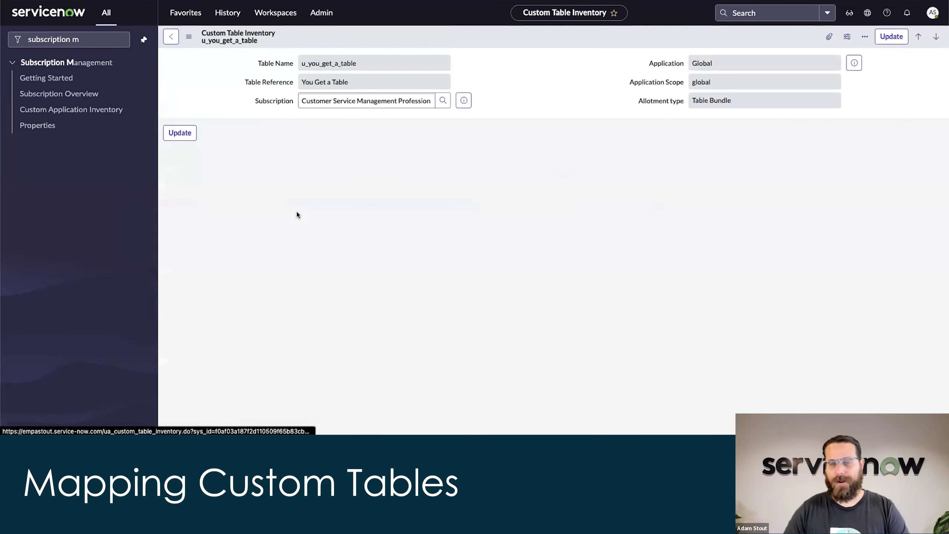
text(itb)
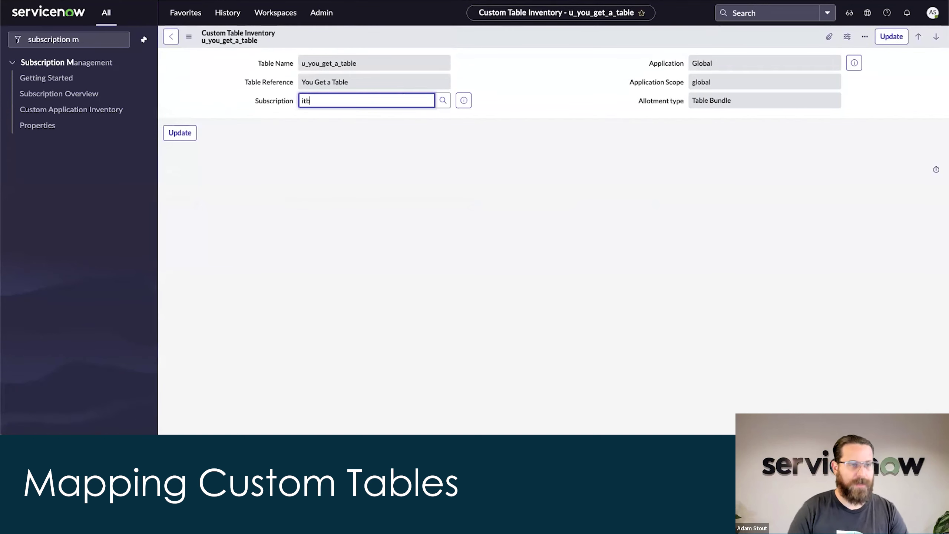
key(BackSpace)
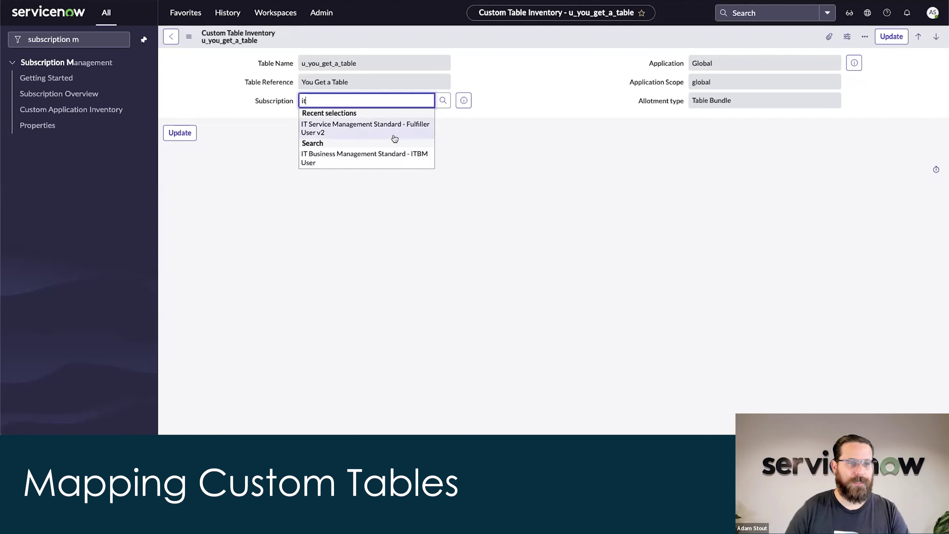
click(377, 158)
click(164, 134)
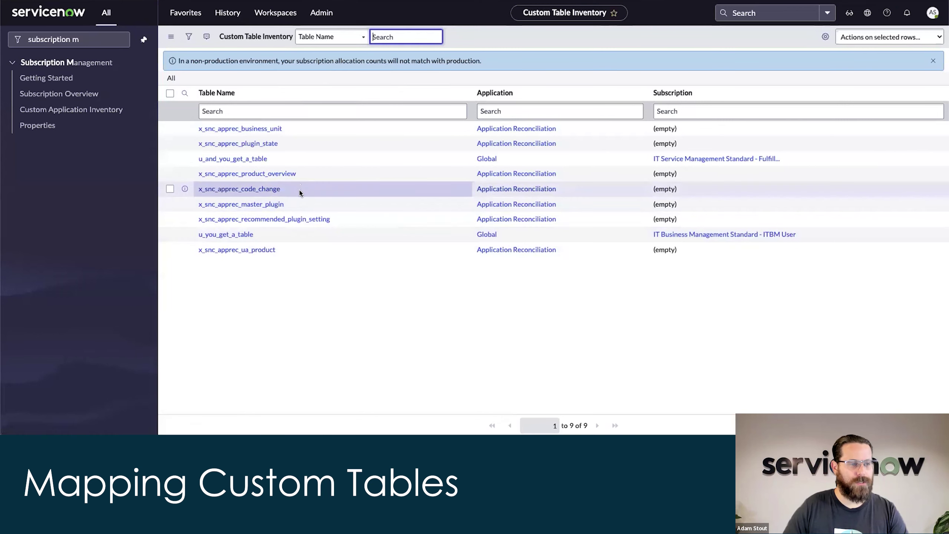
From the x_snc_apprec_code_change record, open its application-level subscription management and switch the scope to Application Reconciliation for editing.
click(247, 189)
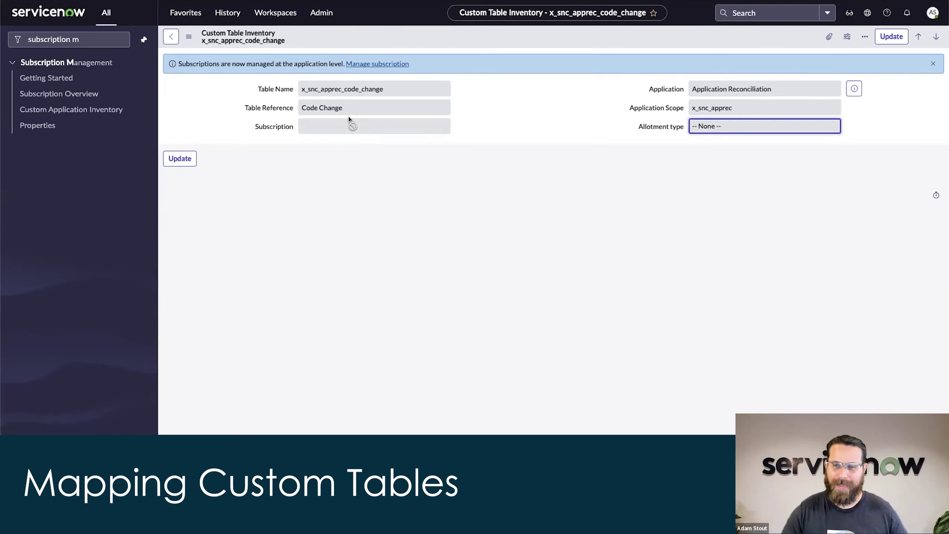
click(235, 98)
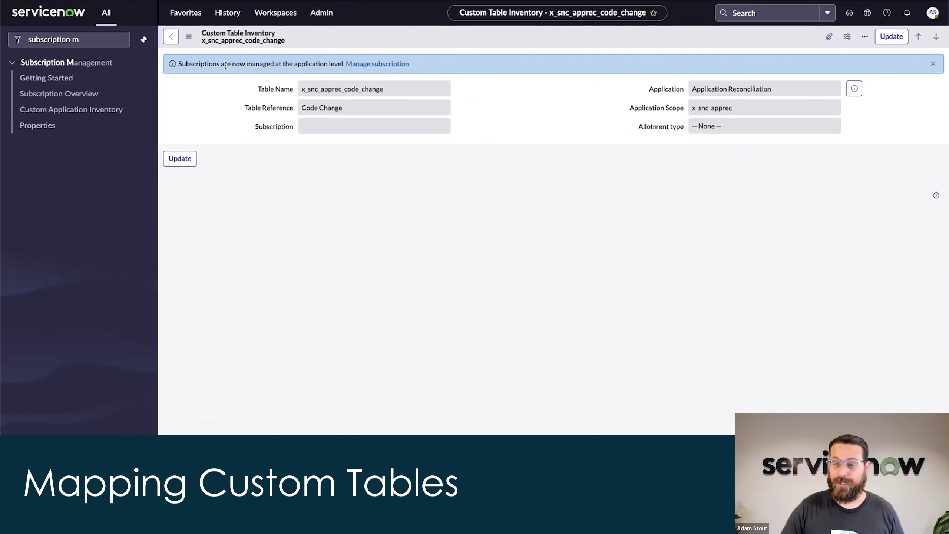
click(380, 64)
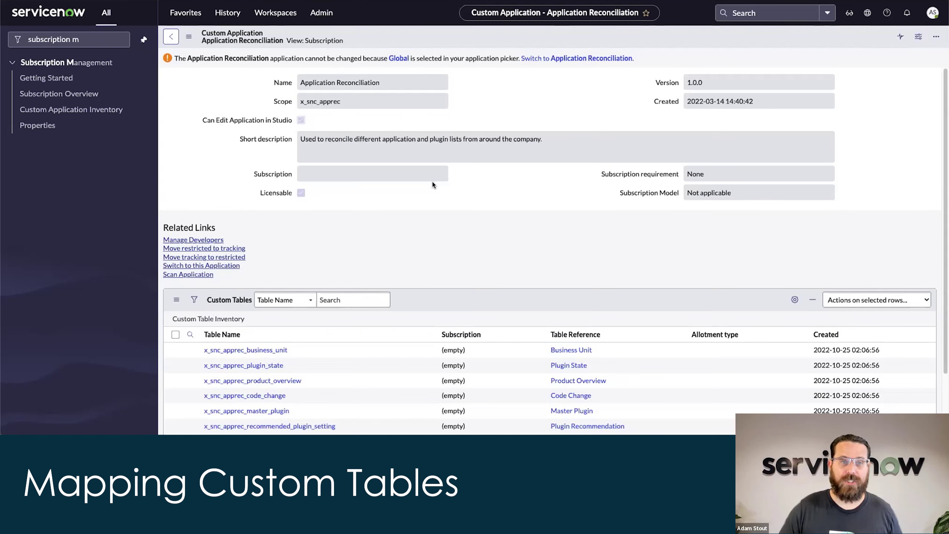
click(560, 59)
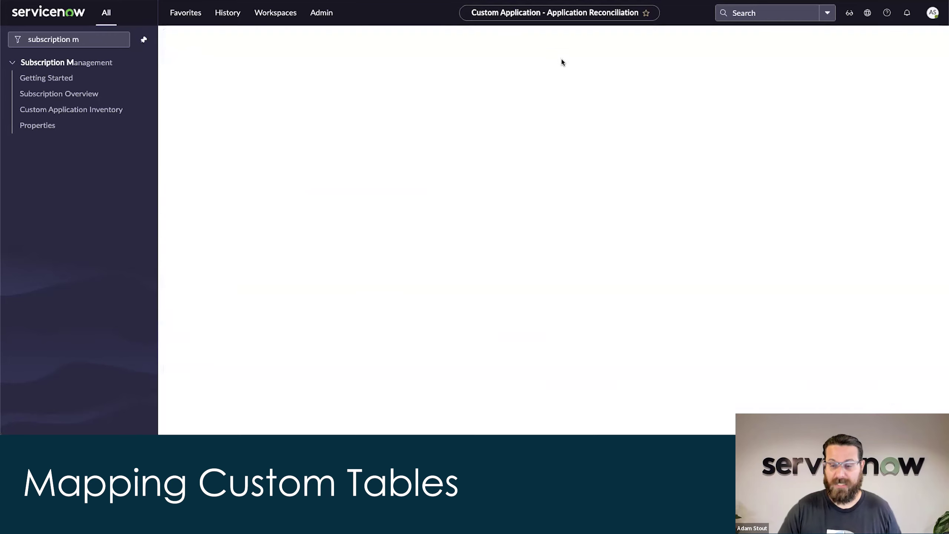
click(346, 154)
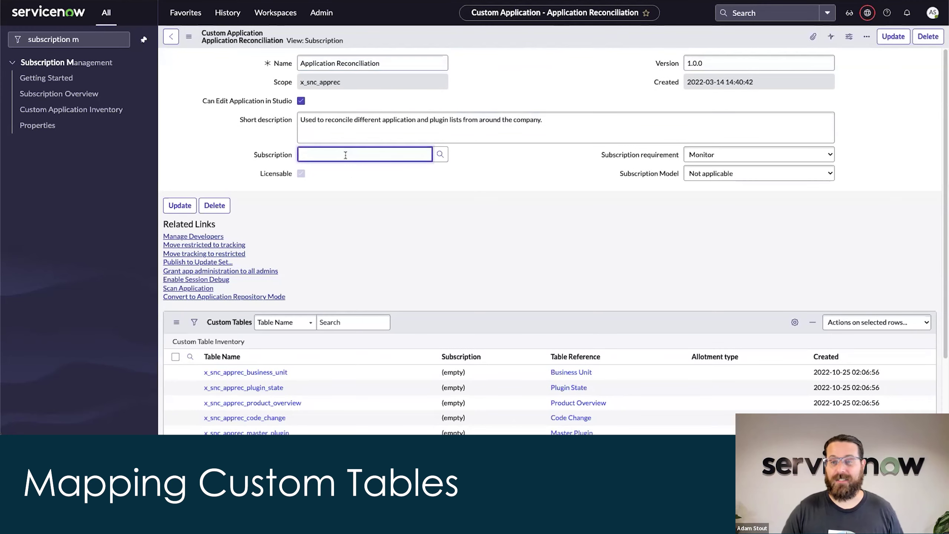
Switch the Application Reconciliation form to the default view and go to its Subscription field.
click(188, 37)
mouse_move(239, 92)
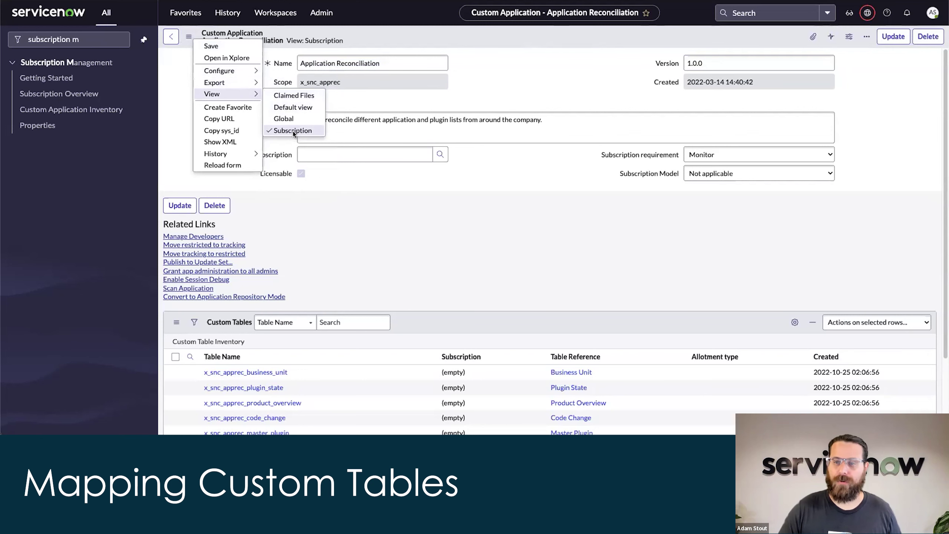
click(288, 108)
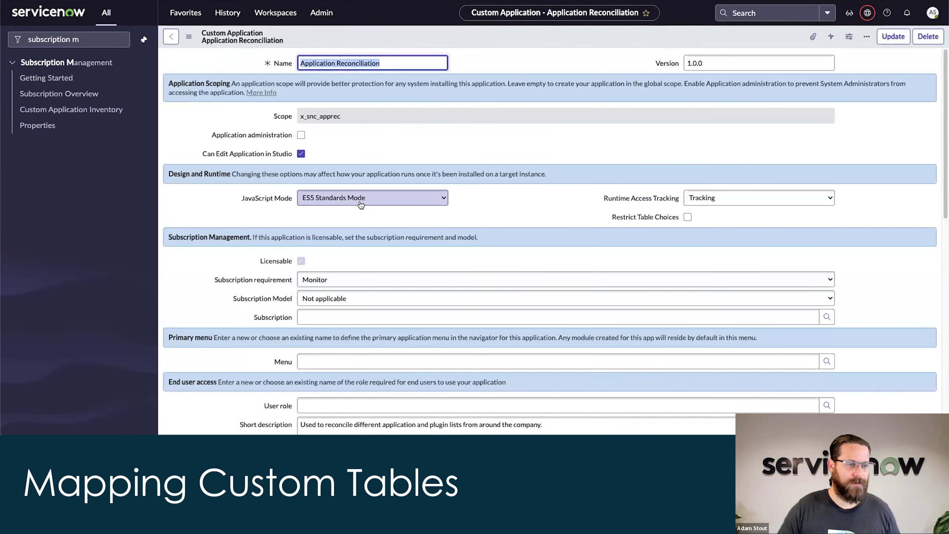
click(311, 317)
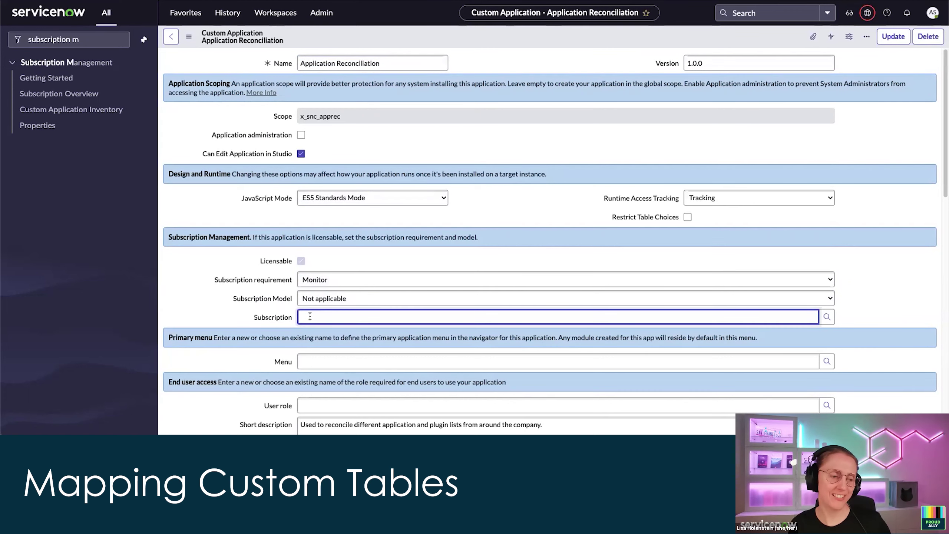
click(190, 37)
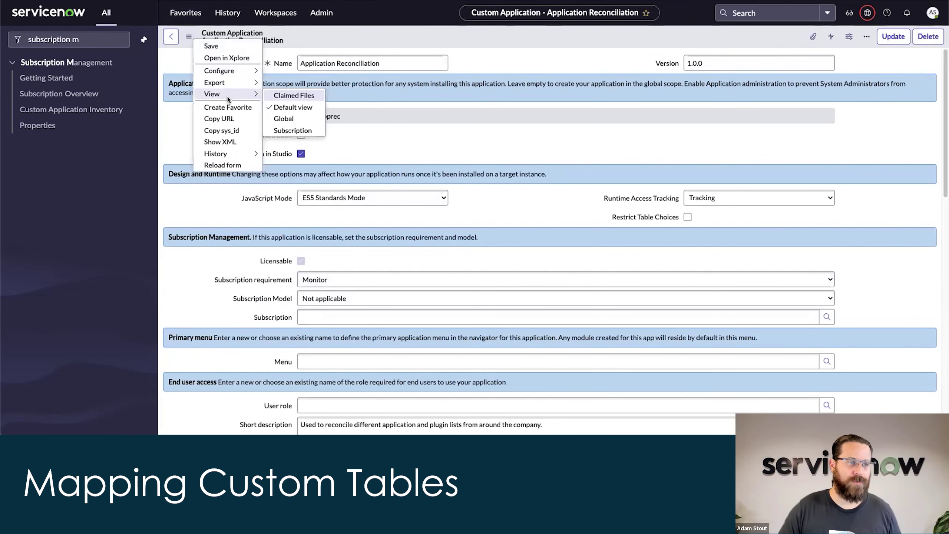
click(188, 37)
click(189, 36)
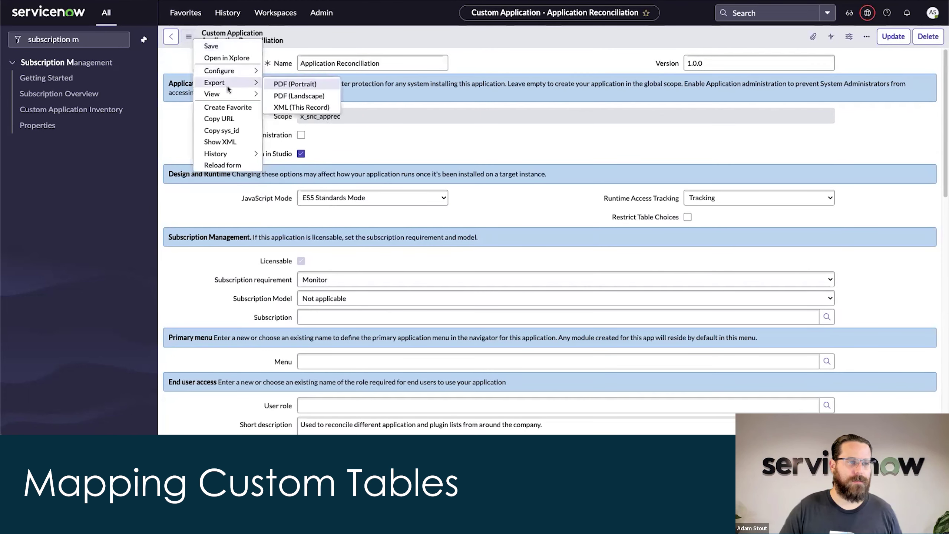
click(188, 37)
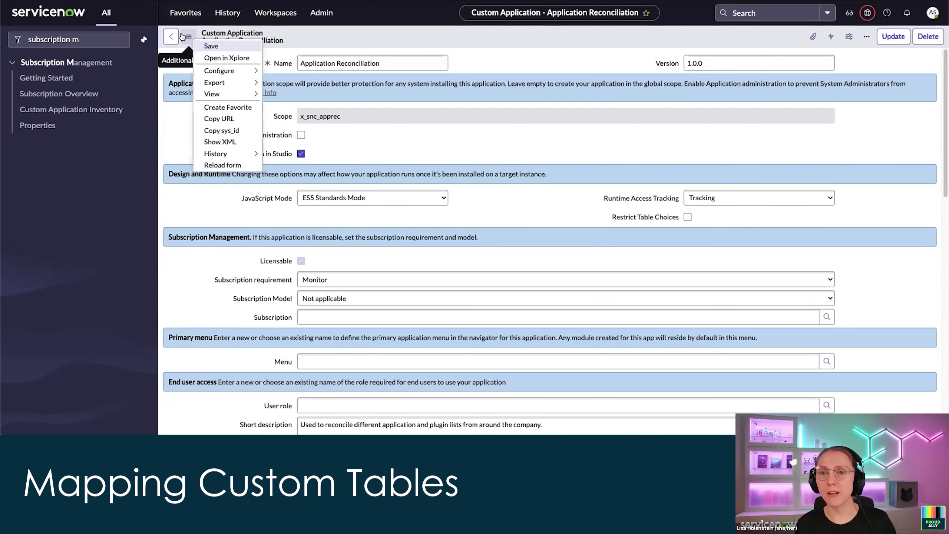
Switch the Application Reconciliation form back to the Subscription view.
mouse_move(224, 94)
click(281, 131)
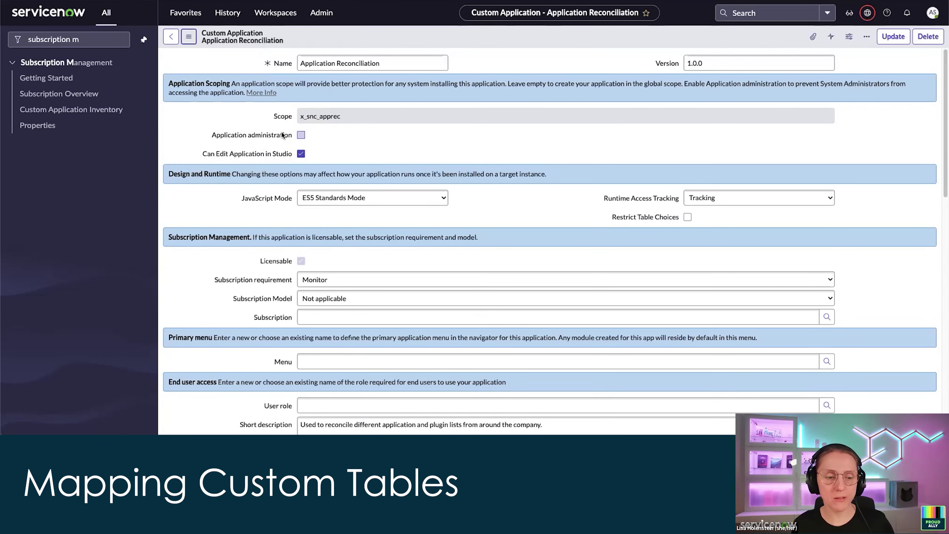
click(529, 162)
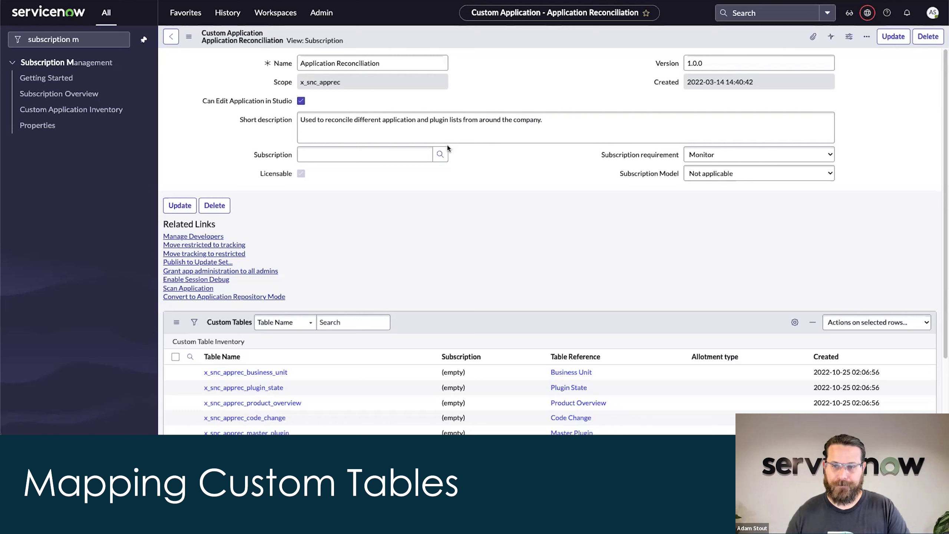
Set the Application Reconciliation application's subscription to Customer Service Management Professional and save the record.
click(408, 153)
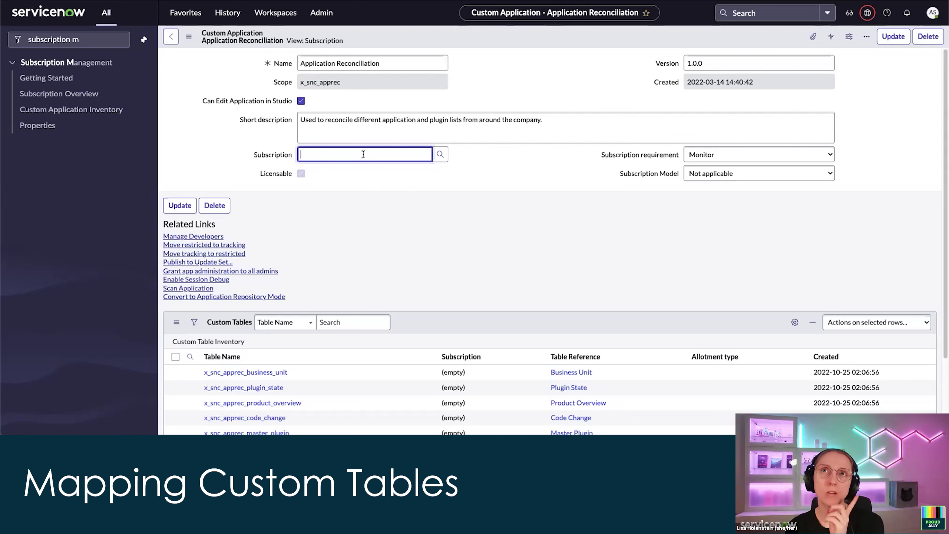
text(csm)
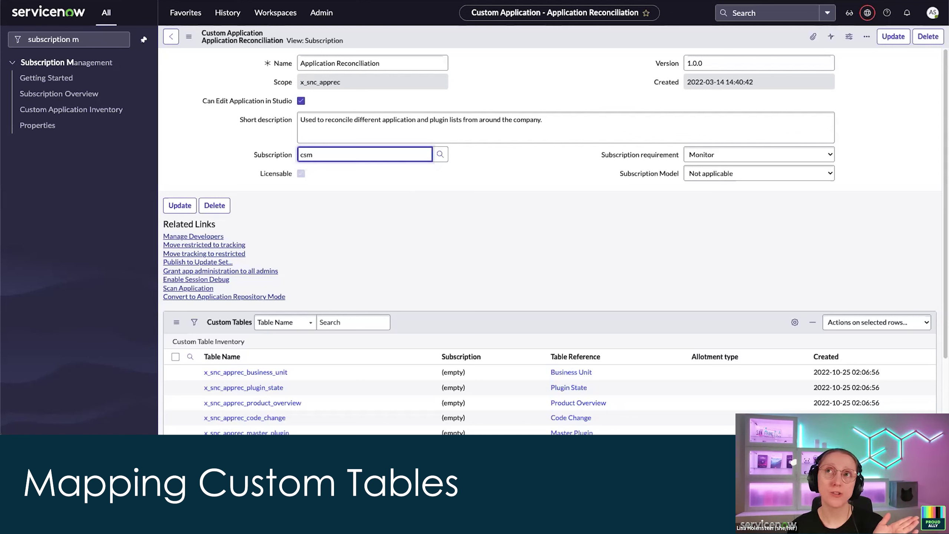
key(BackSpace)
key(BackSpace)
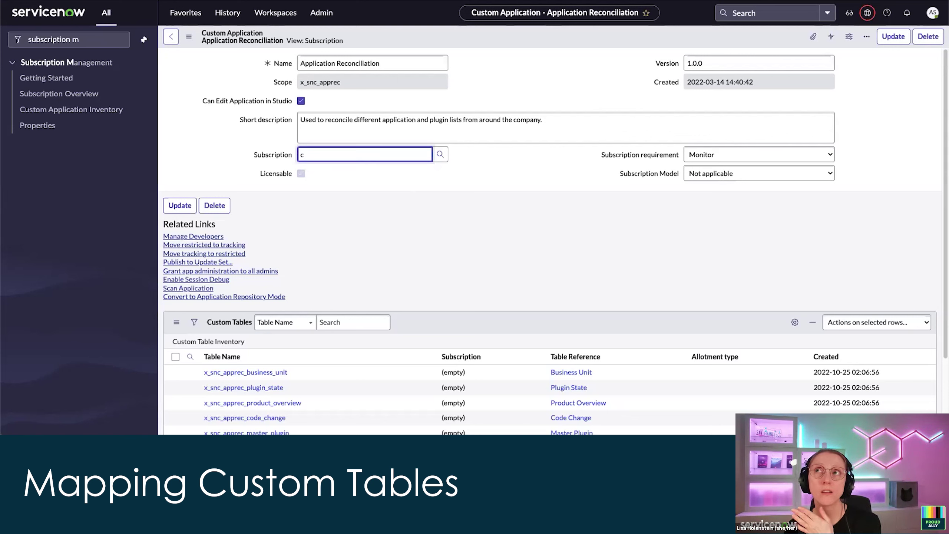
click(366, 175)
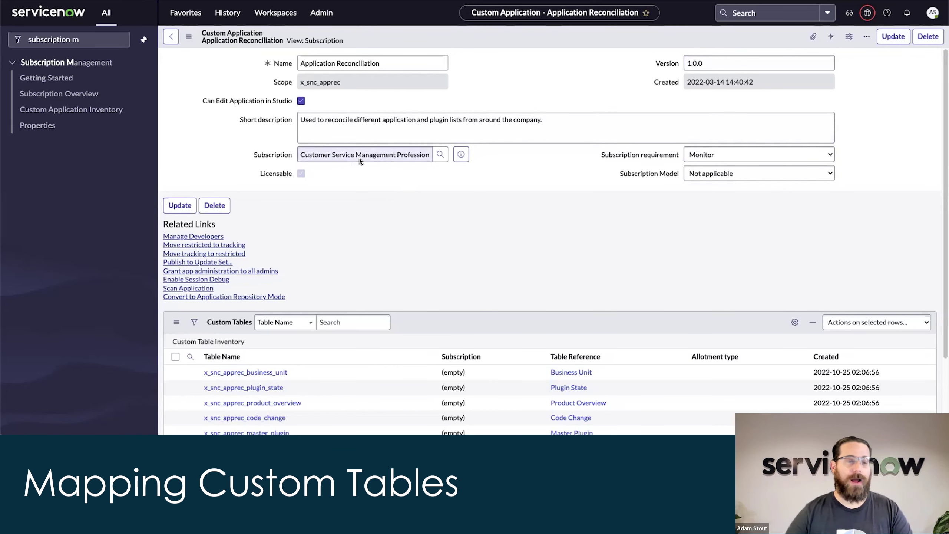
click(179, 209)
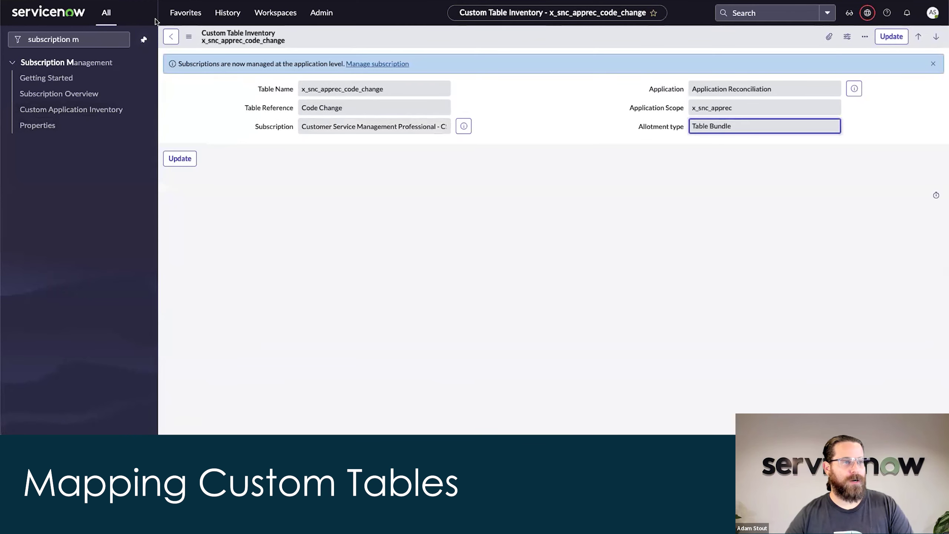
Revisit the Application Reconciliation record, return to the Custom Table Inventory list and clear its filter to check every table's subscription.
click(228, 12)
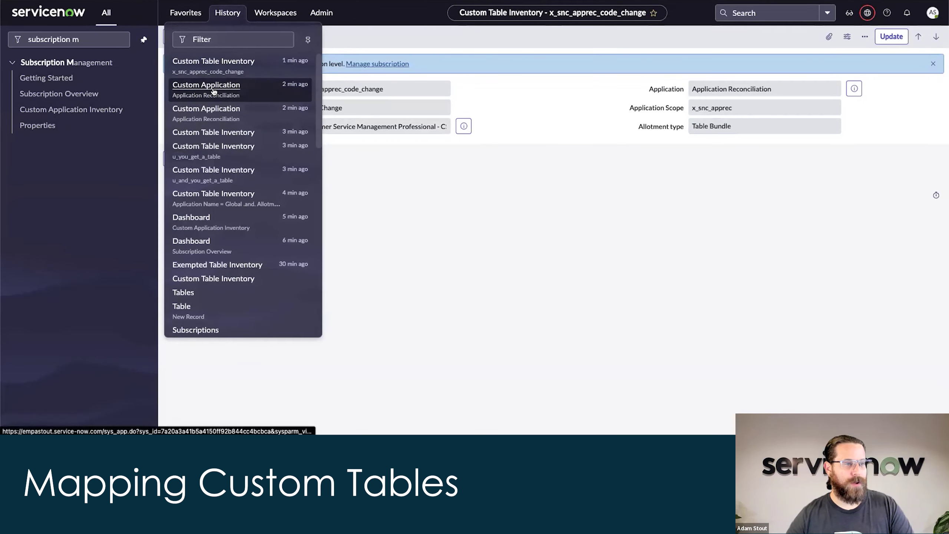
click(214, 89)
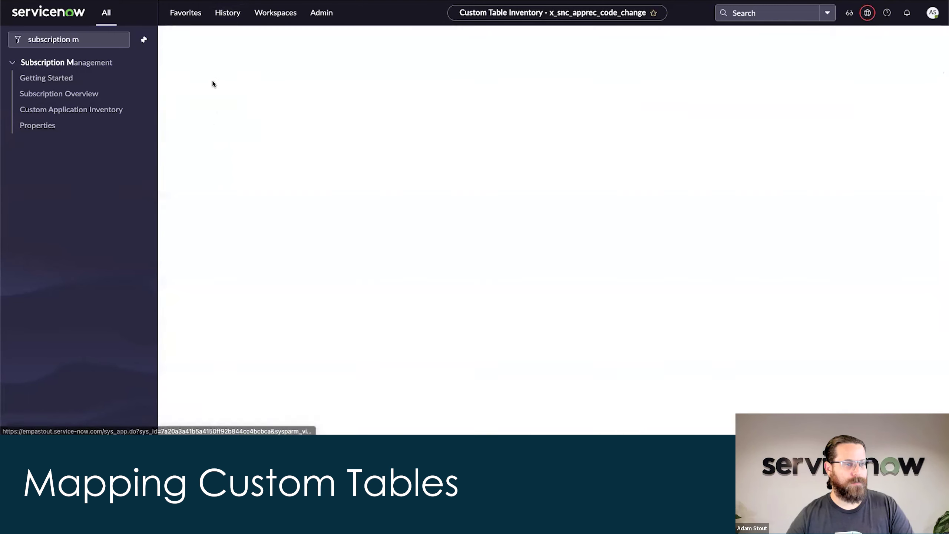
click(228, 12)
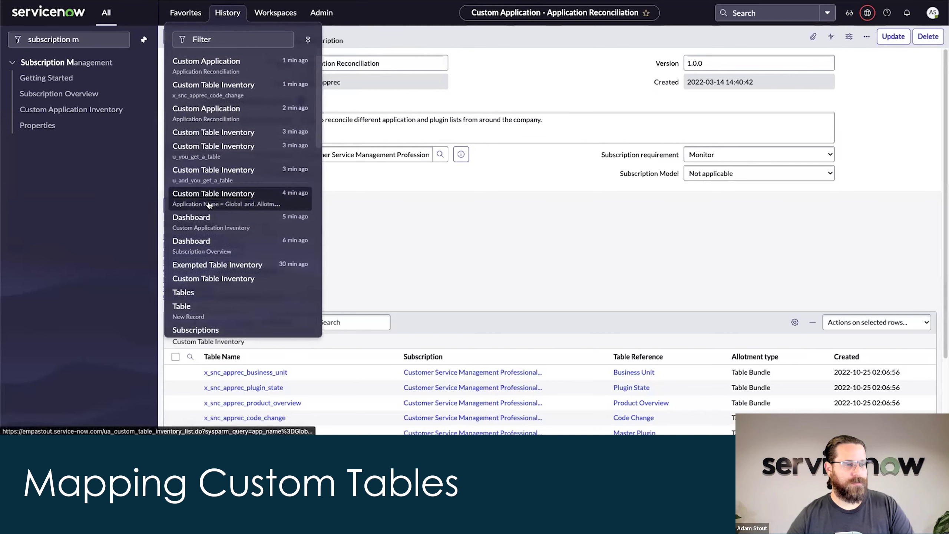
click(206, 194)
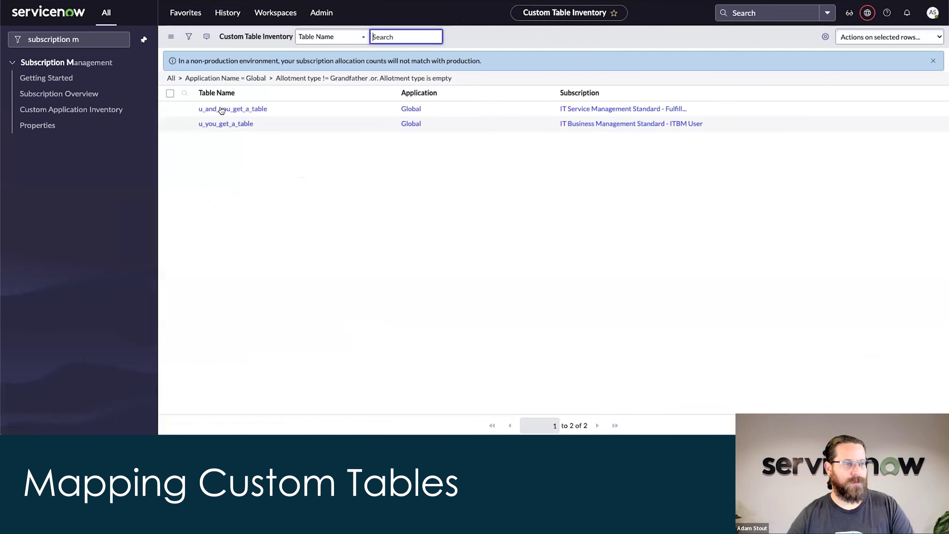
click(172, 79)
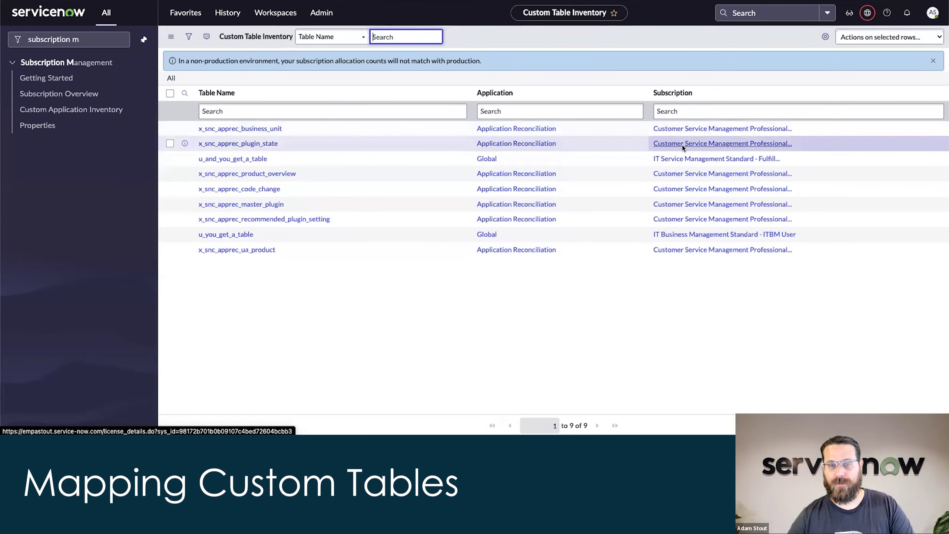
Open Application Reconciliation from the table list, set its subscription to IT Service Management Standard - Fulfiller User v2 and save.
click(552, 129)
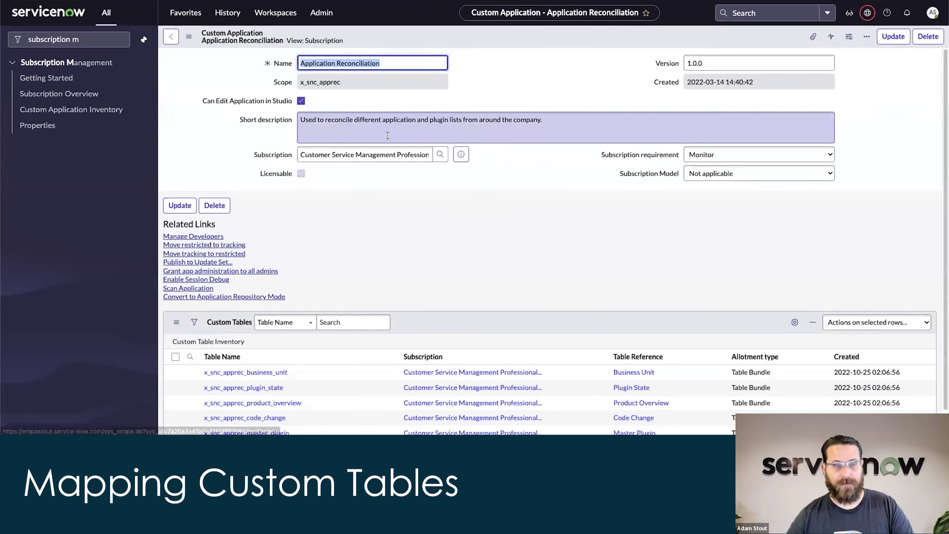
triple_click(384, 151)
text(itsm)
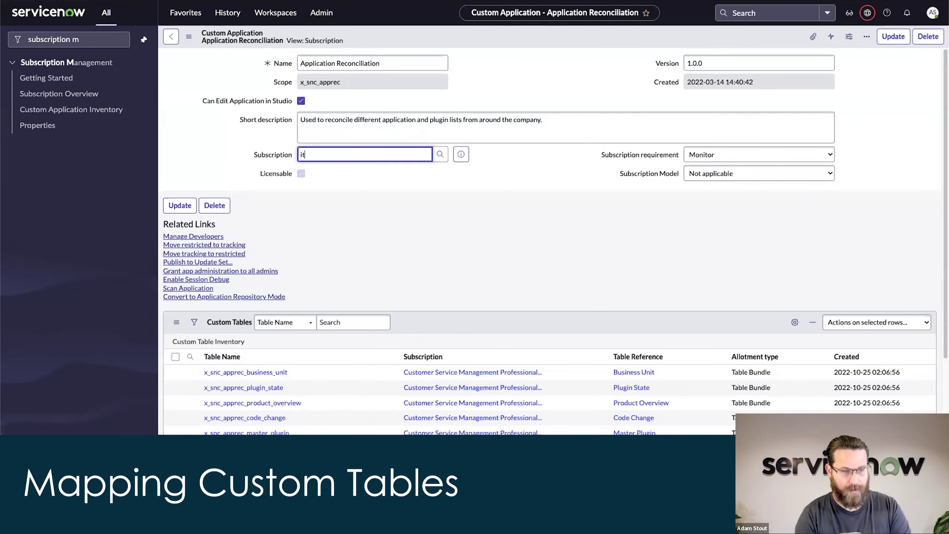
key(BackSpace)
key(BackSpace)
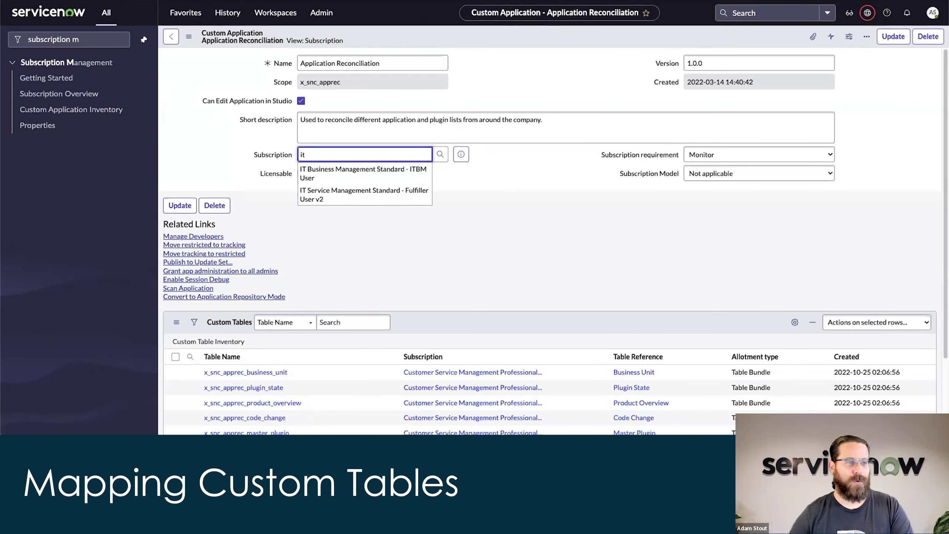
click(319, 184)
click(180, 206)
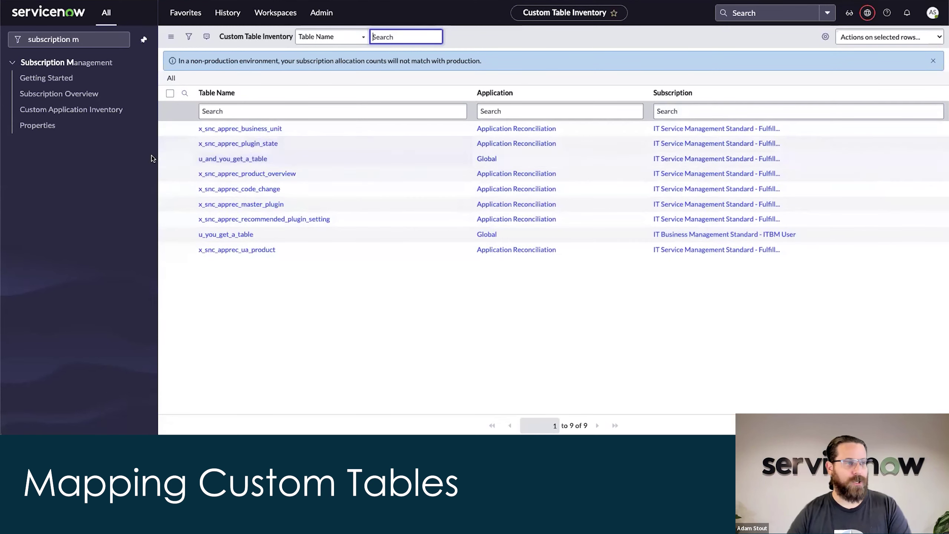
Check the subscription chart in Custom Application Inventory and the tables included and used per subscription in Subscription Overview.
click(71, 109)
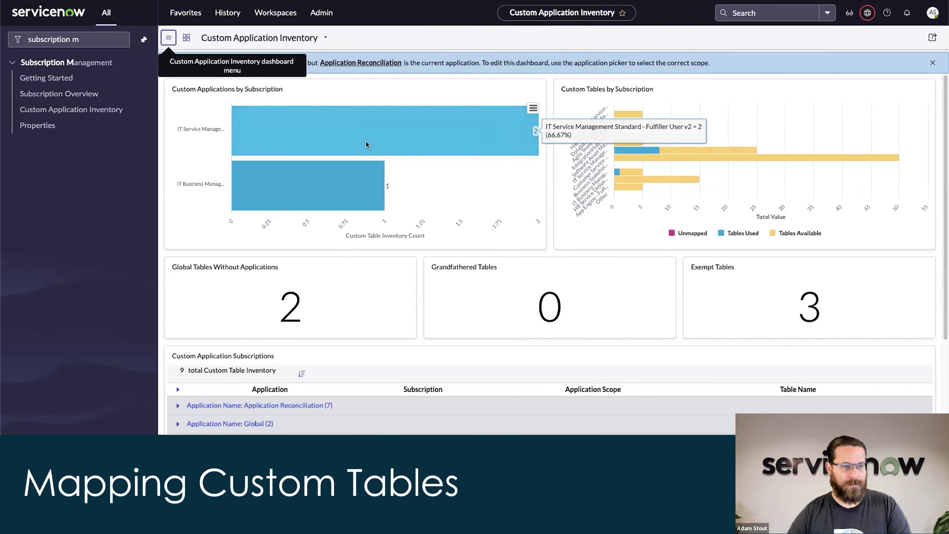
mouse_move(355, 179)
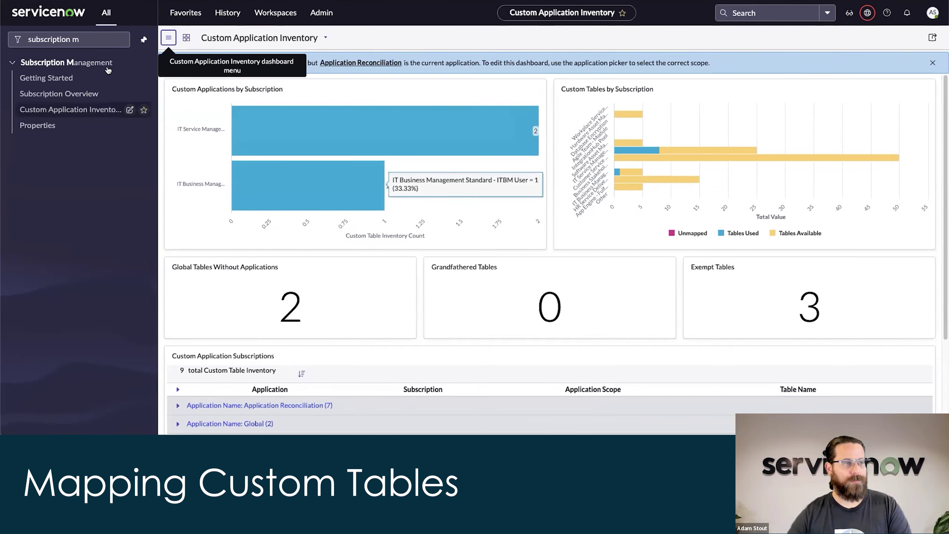
click(75, 94)
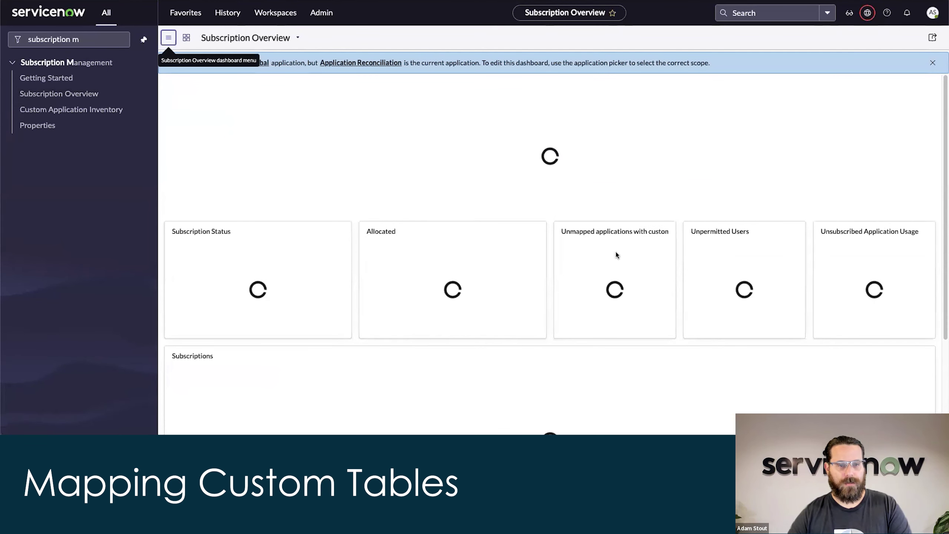
scroll(785, 356, down, 1)
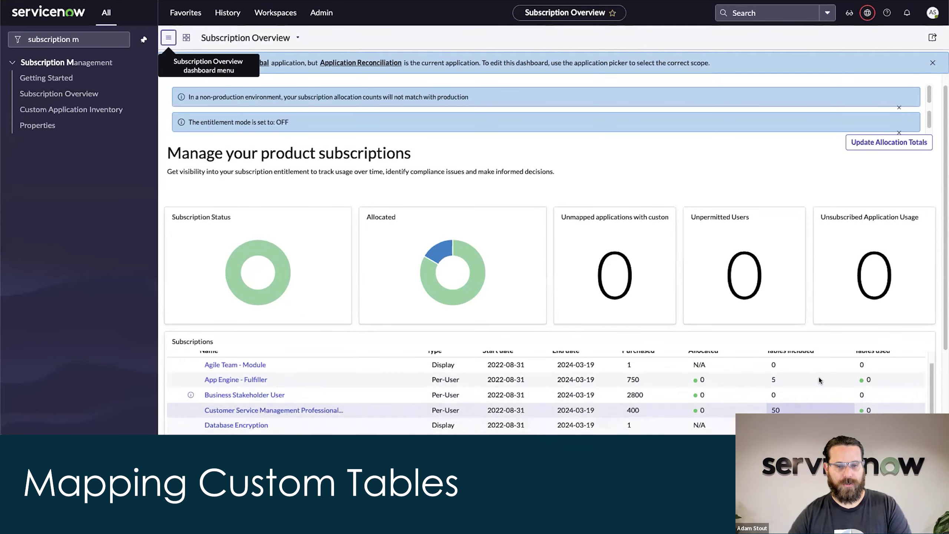
scroll(937, 390, down, 3)
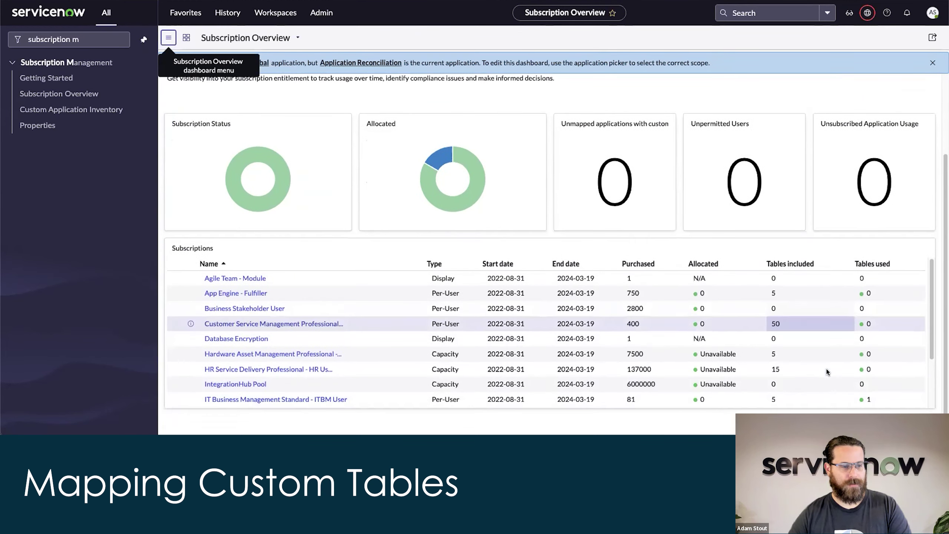
scroll(826, 368, down, 2)
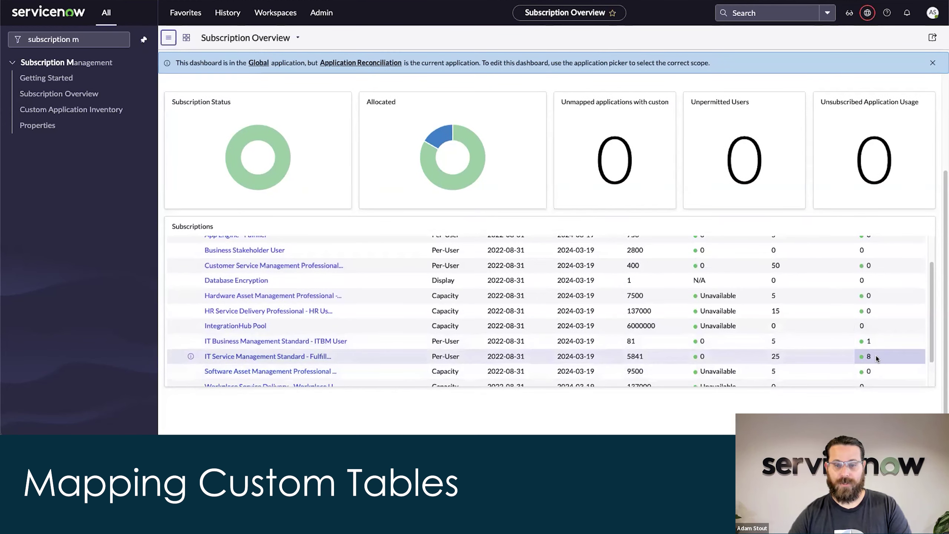
scroll(785, 358, up, 5)
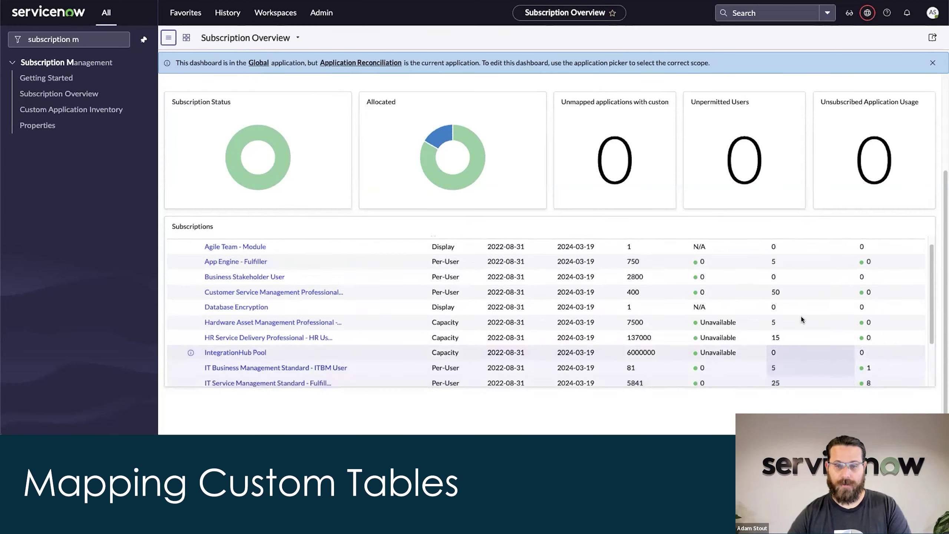
Open the exempt tables from the Custom Application Inventory dashboard and examine which base entity exempts each table.
click(68, 109)
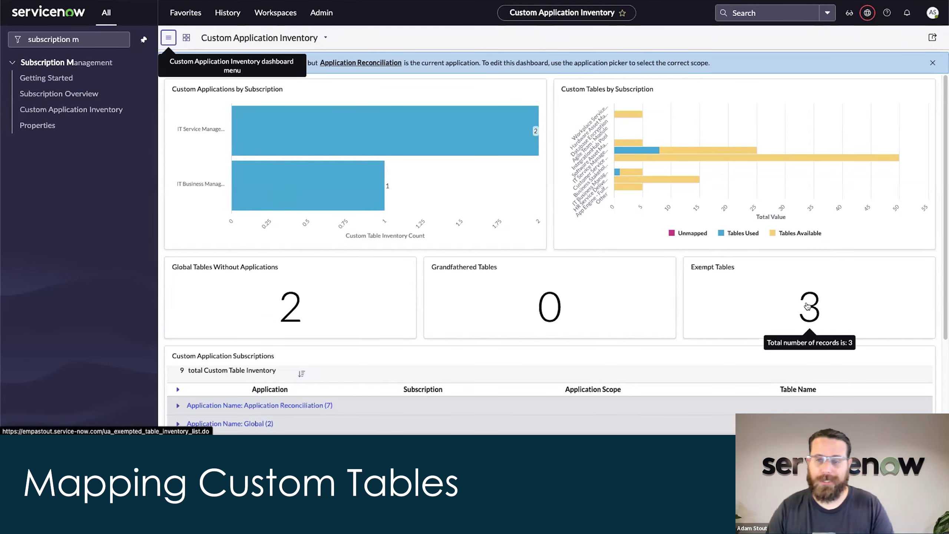
click(807, 306)
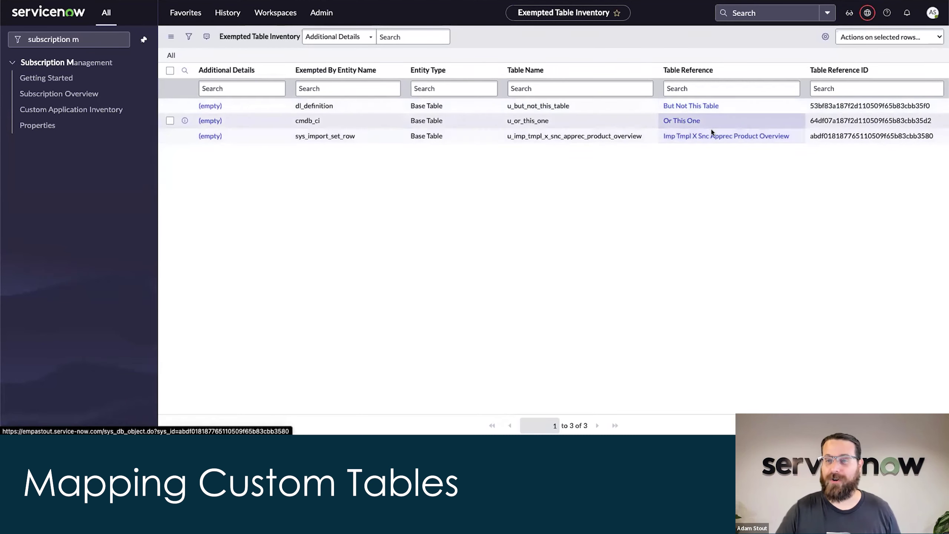
mouse_move(292, 105)
mouse_down()
mouse_move(365, 217)
mouse_move(325, 130)
mouse_move(329, 118)
mouse_up()
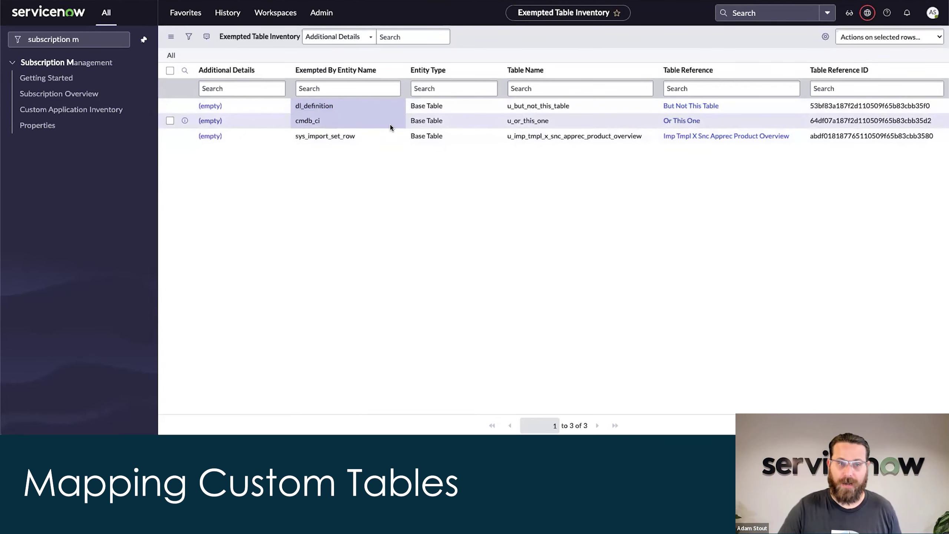
click(377, 136)
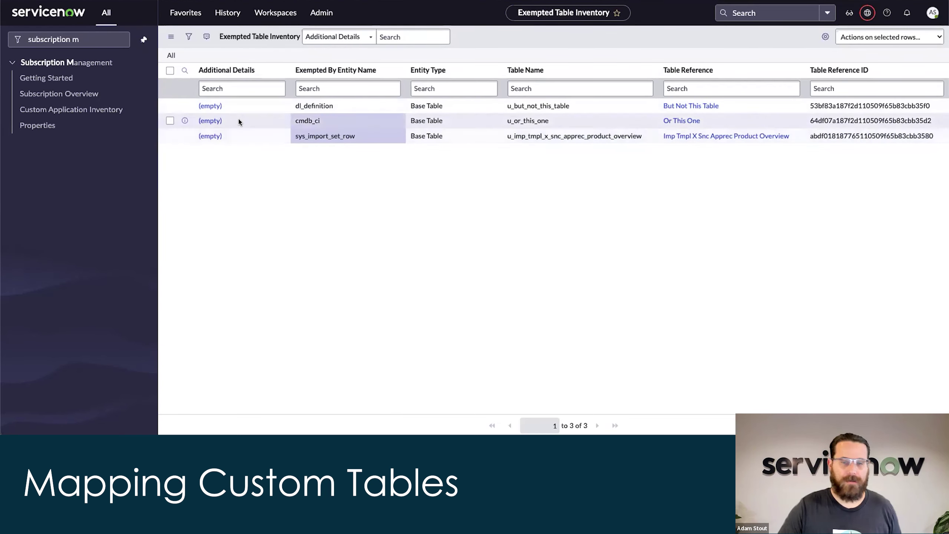
Check the global custom tables' subscriptions, and compare tables included with tables used for each subscription in Subscription Overview.
click(82, 111)
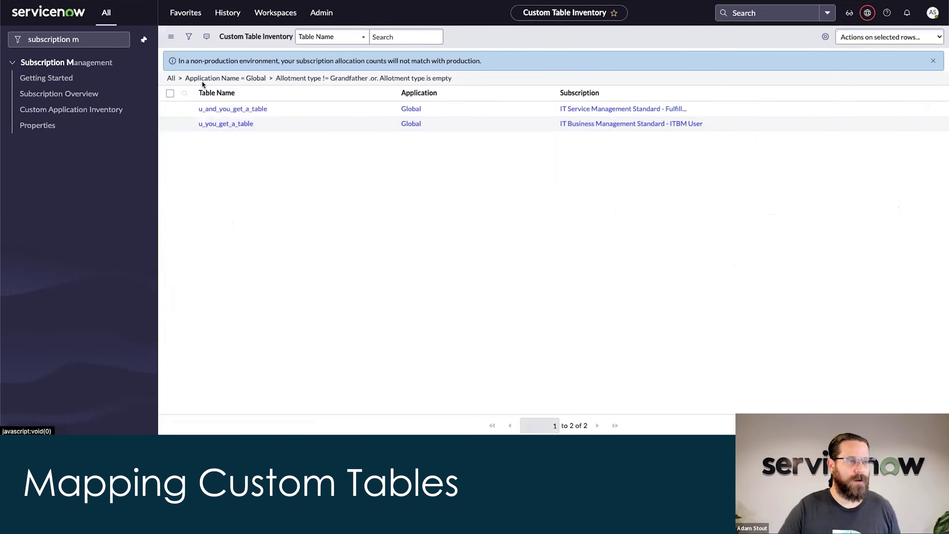
click(93, 94)
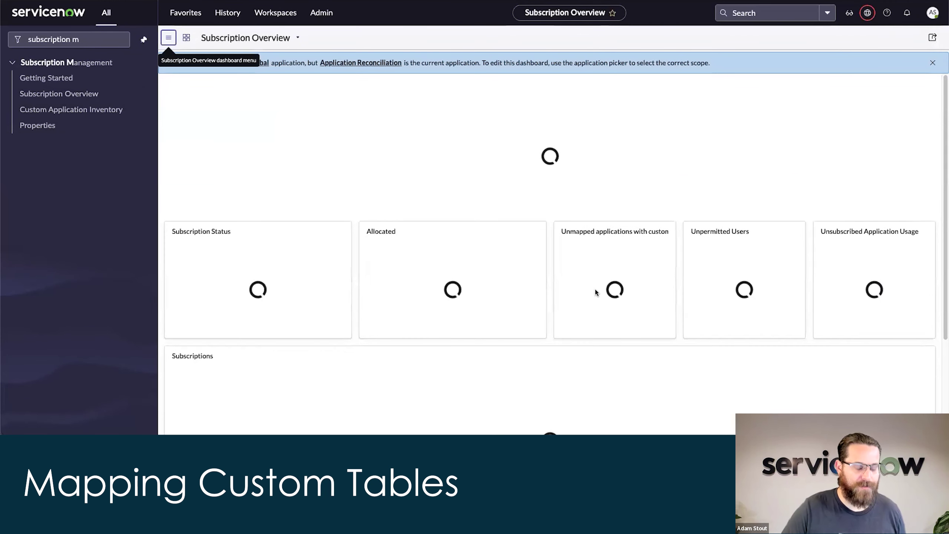
scroll(575, 286, down, 3)
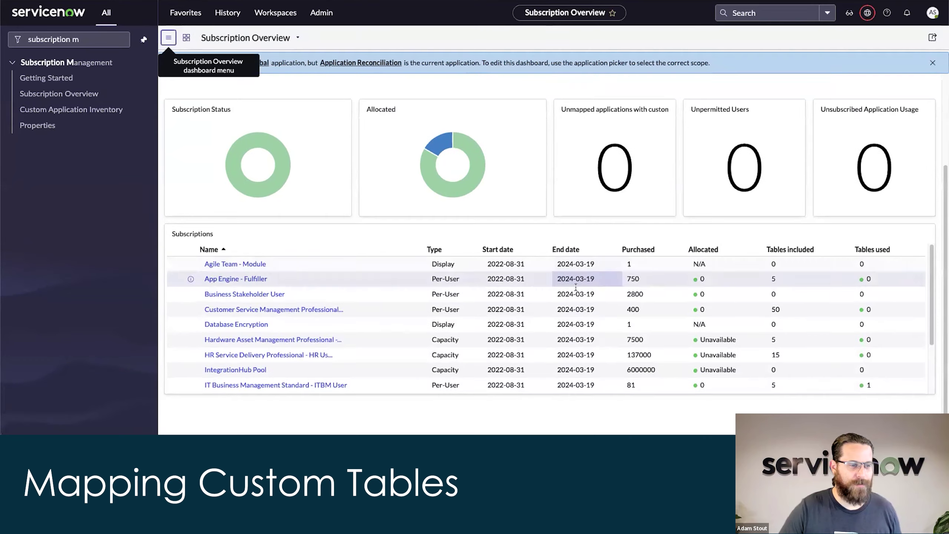
scroll(578, 309, down, 2)
scroll(580, 313, up, 2)
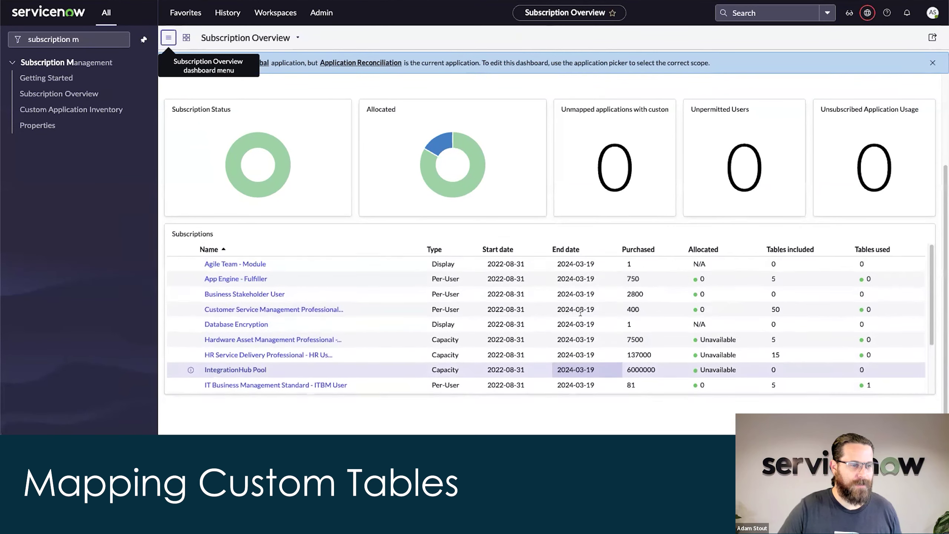
scroll(580, 313, down, 1)
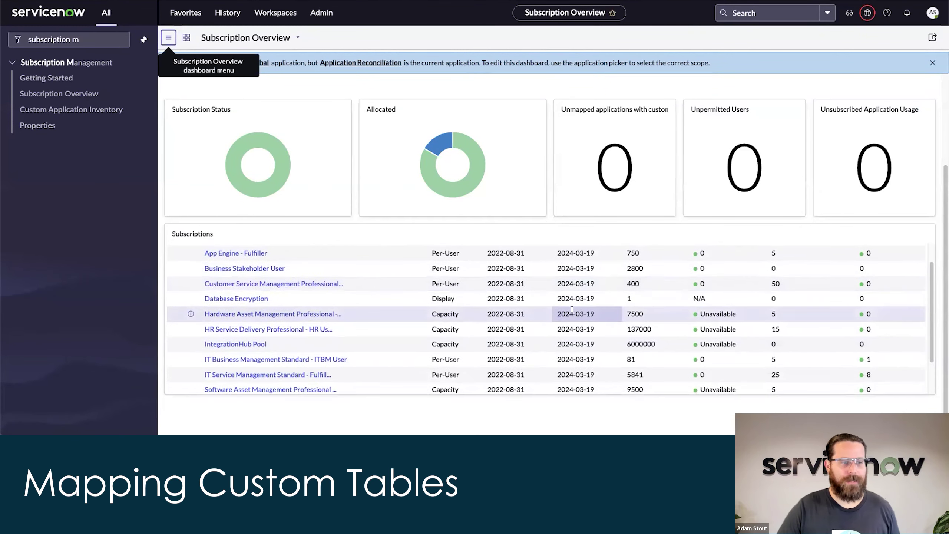
scroll(567, 308, down, 1)
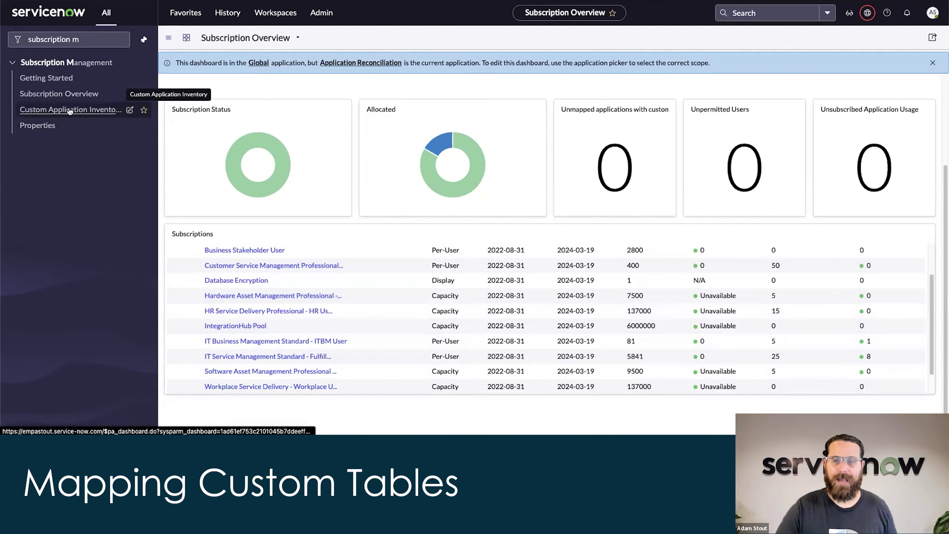
Open the list of global tables without applications from the Custom Application Inventory dashboard.
click(90, 109)
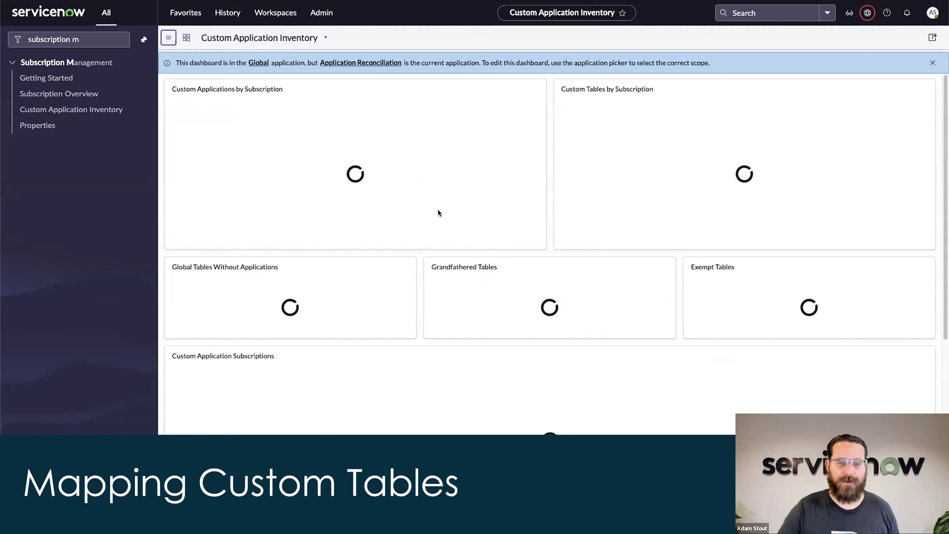
click(290, 307)
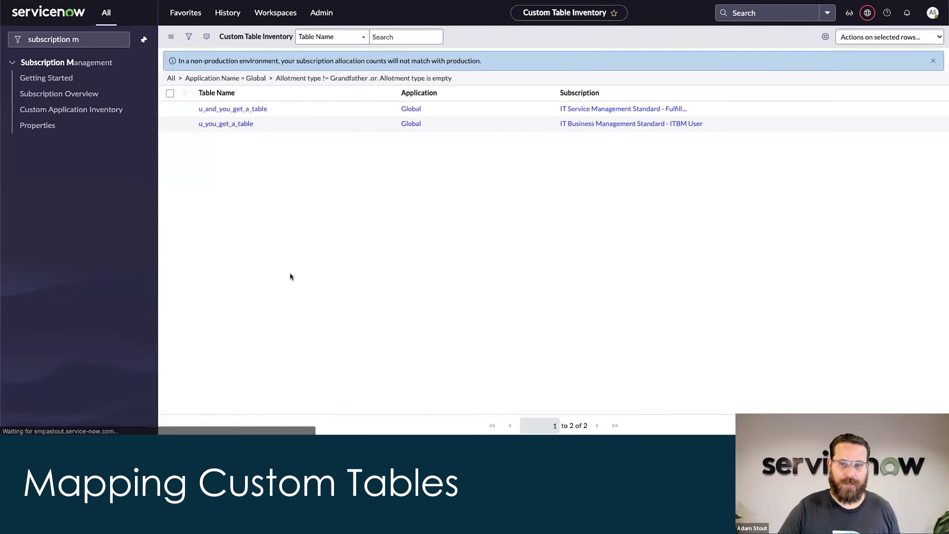
Show all Custom Table Inventory records without filters and add the Table Reference column directly after Table Name.
click(171, 79)
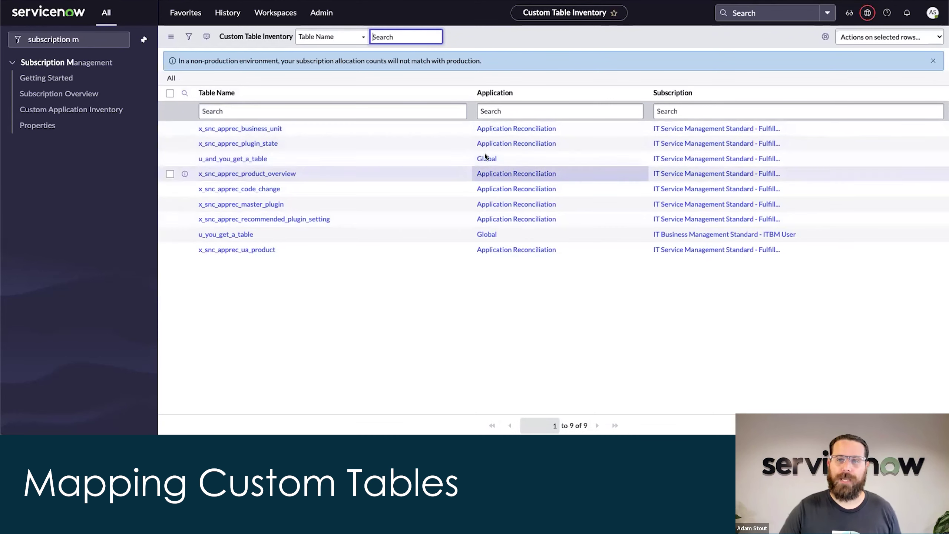
click(824, 37)
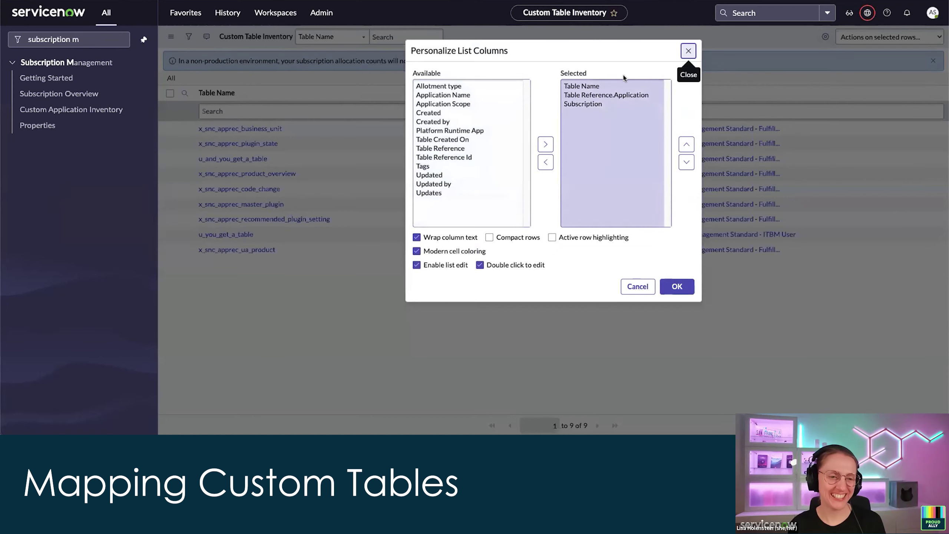
click(460, 148)
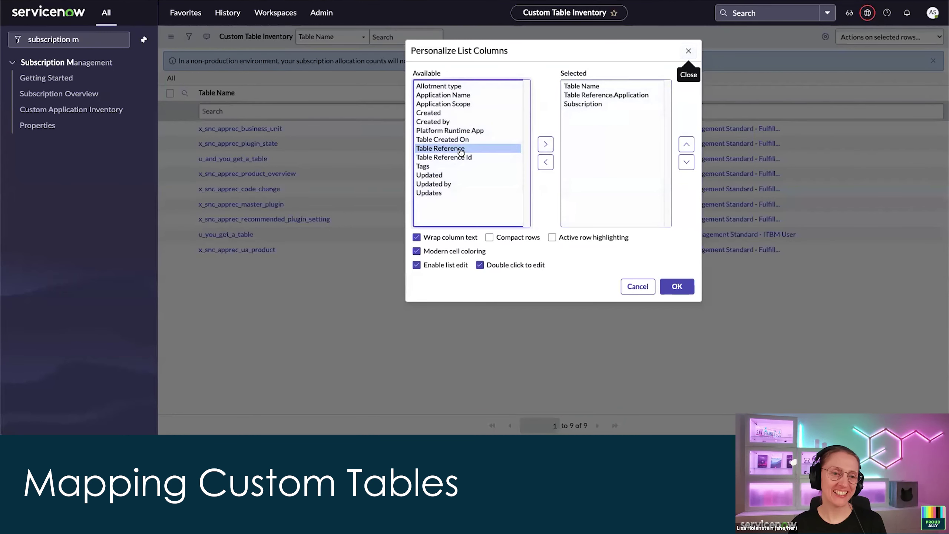
click(546, 144)
click(687, 144)
click(686, 144)
click(686, 143)
click(686, 162)
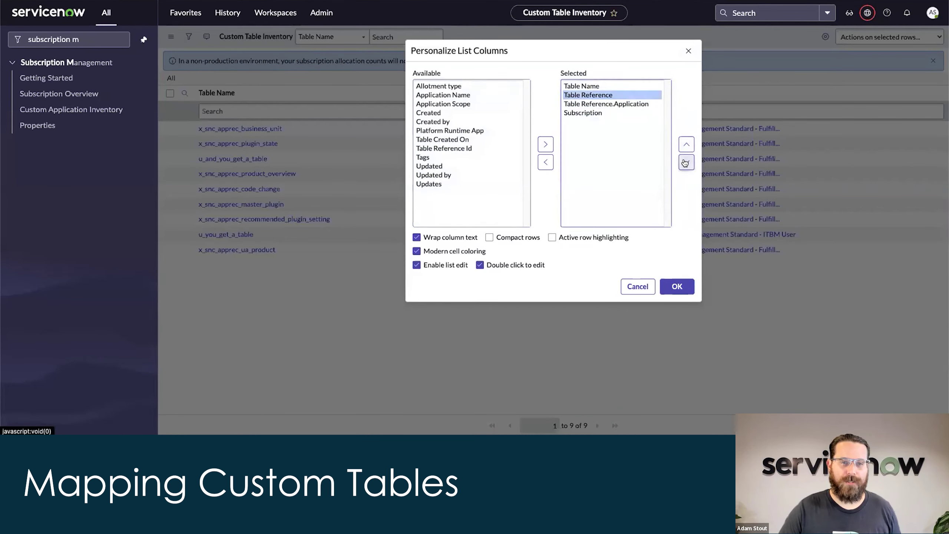
click(678, 286)
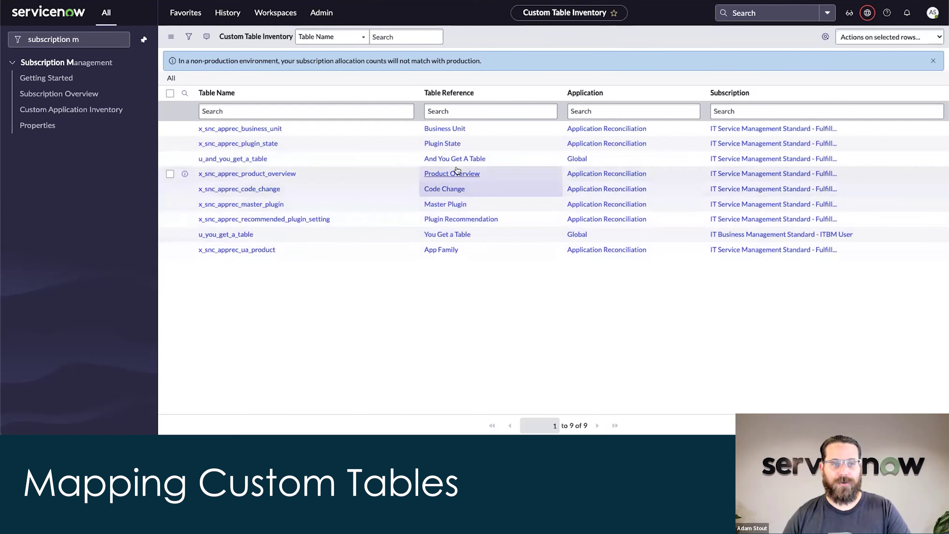
Open the inventory record of u_and_you_get_a_table and examine its subscription mapping and allotment type.
click(239, 161)
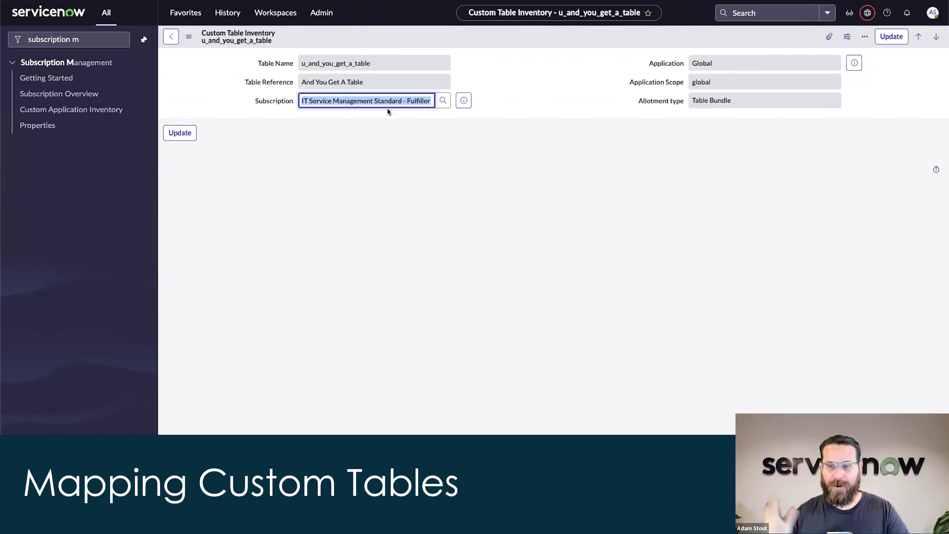
click(577, 120)
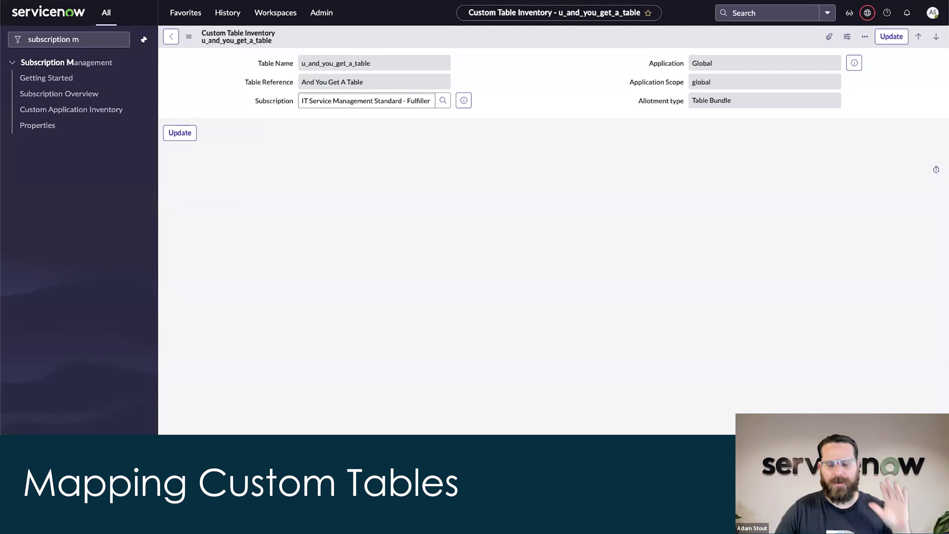
click(349, 96)
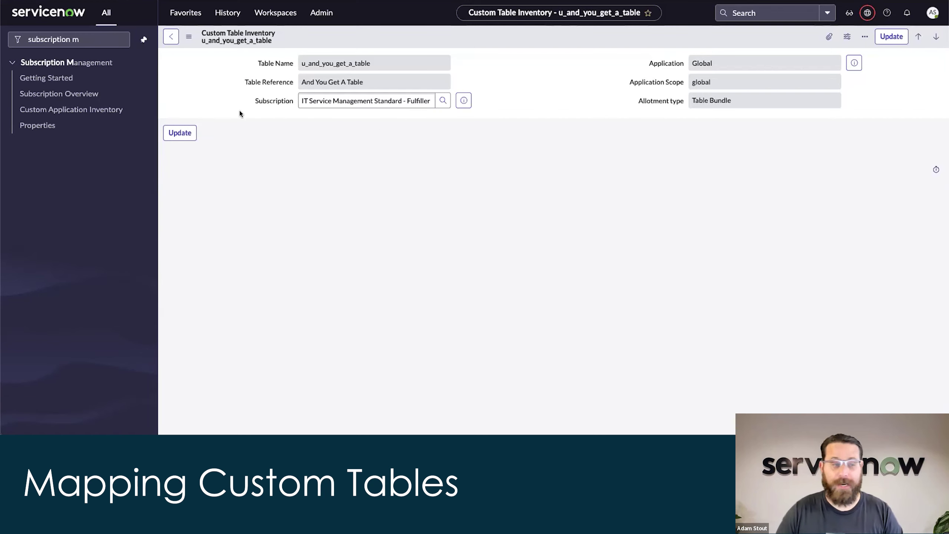
From the Custom Application Inventory dashboard, list the global tables without applications and open the And You Get A Table definition.
click(119, 112)
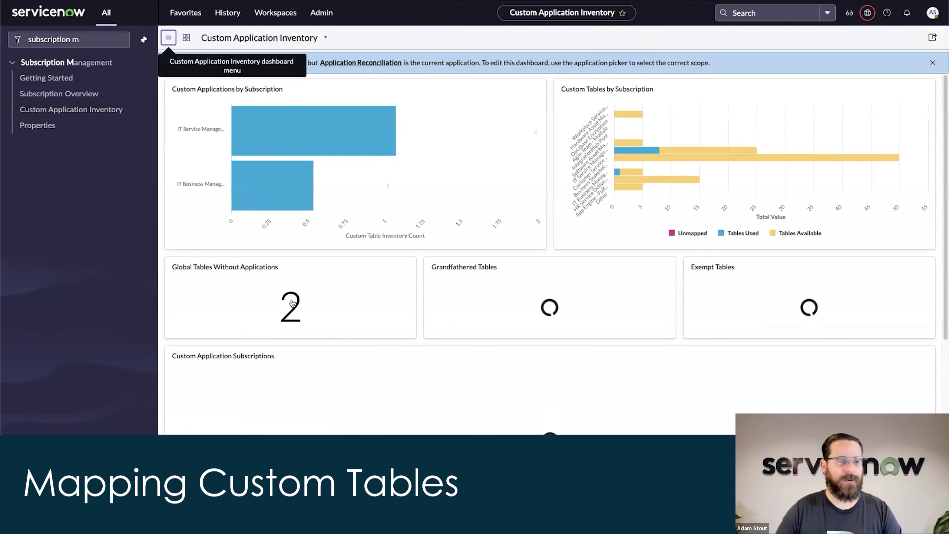
click(292, 302)
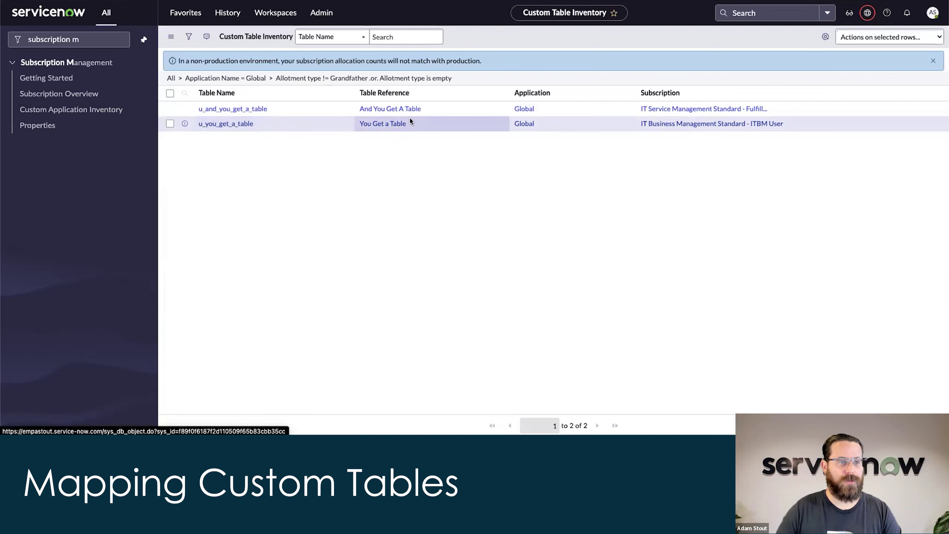
click(390, 112)
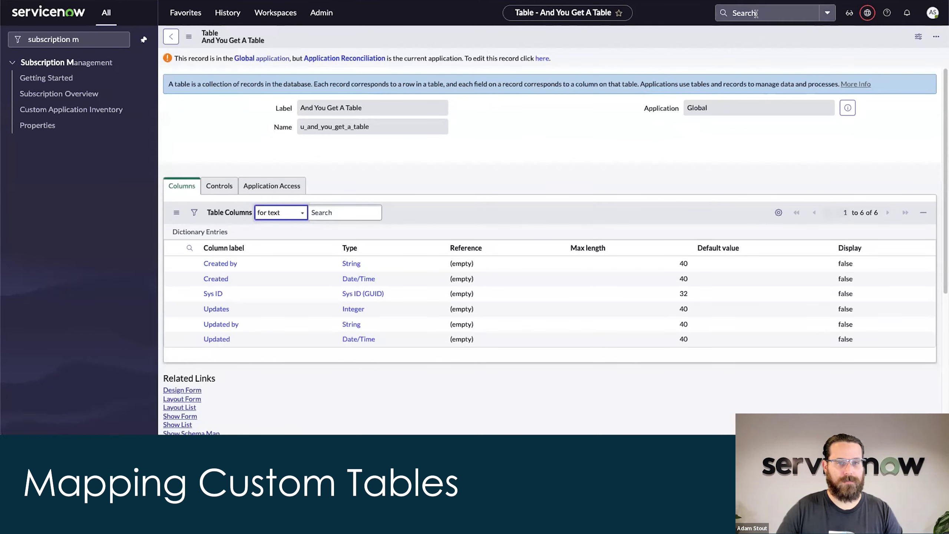
Switch the application scope to Global and delete the And You Get A Table table.
click(867, 16)
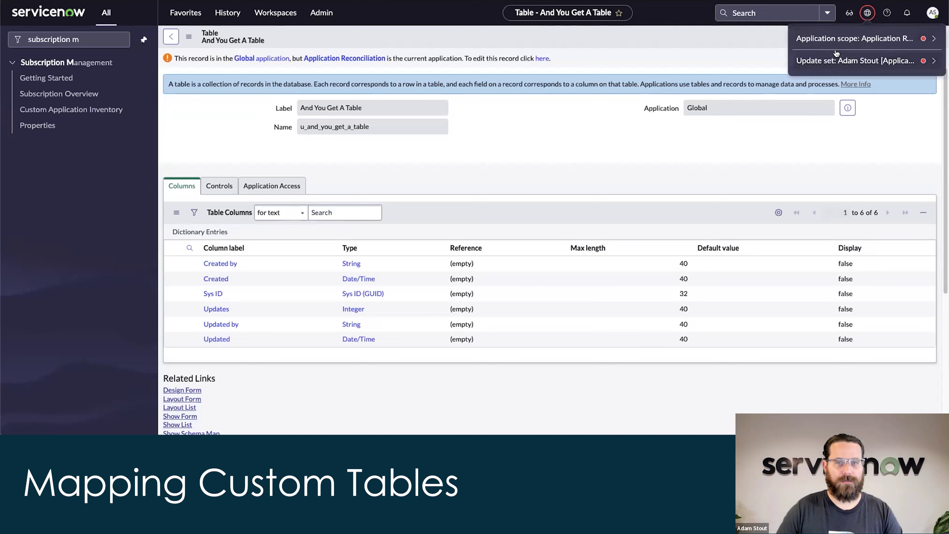
click(856, 32)
click(817, 81)
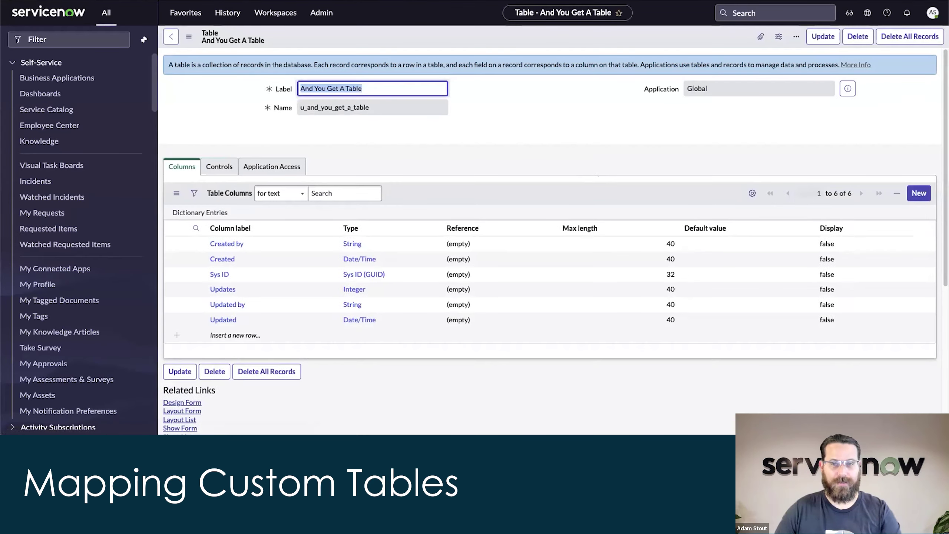
click(852, 38)
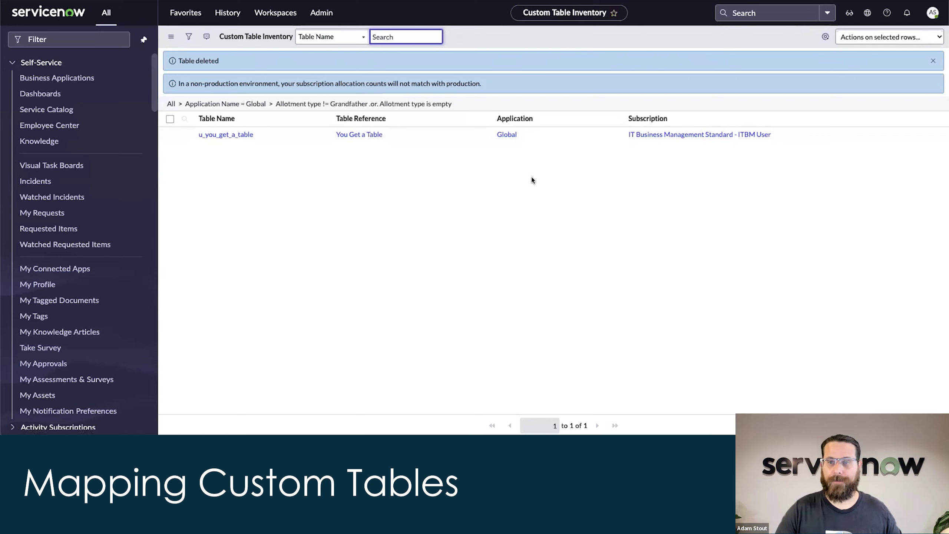
click(226, 134)
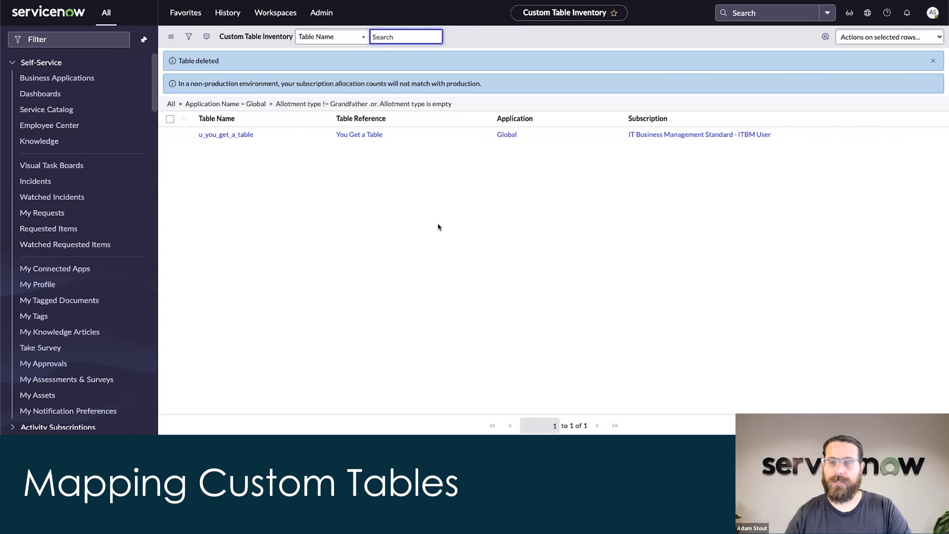
click(603, 196)
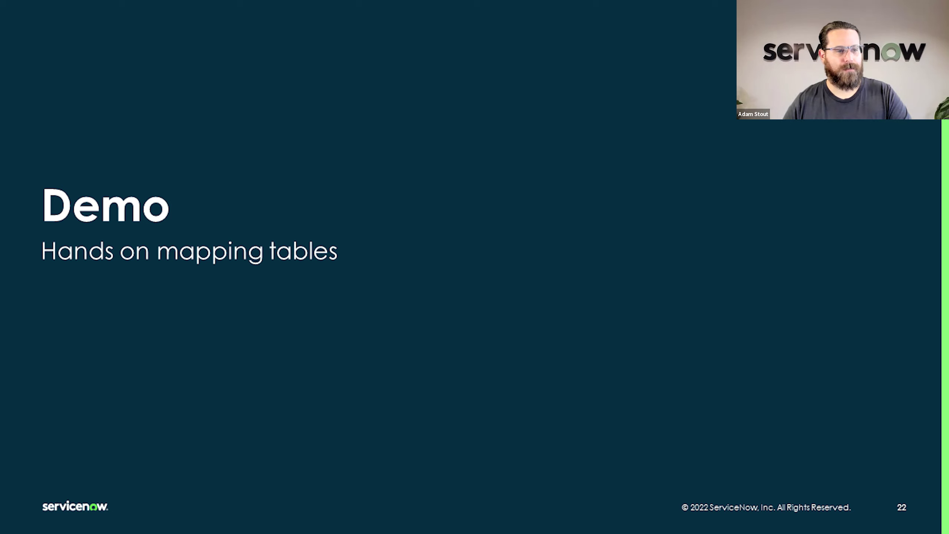
key(Right)
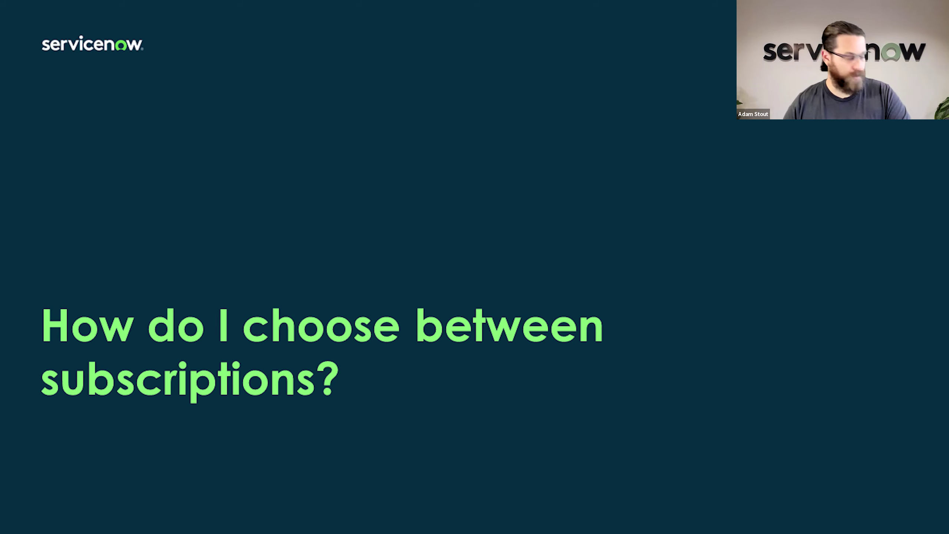